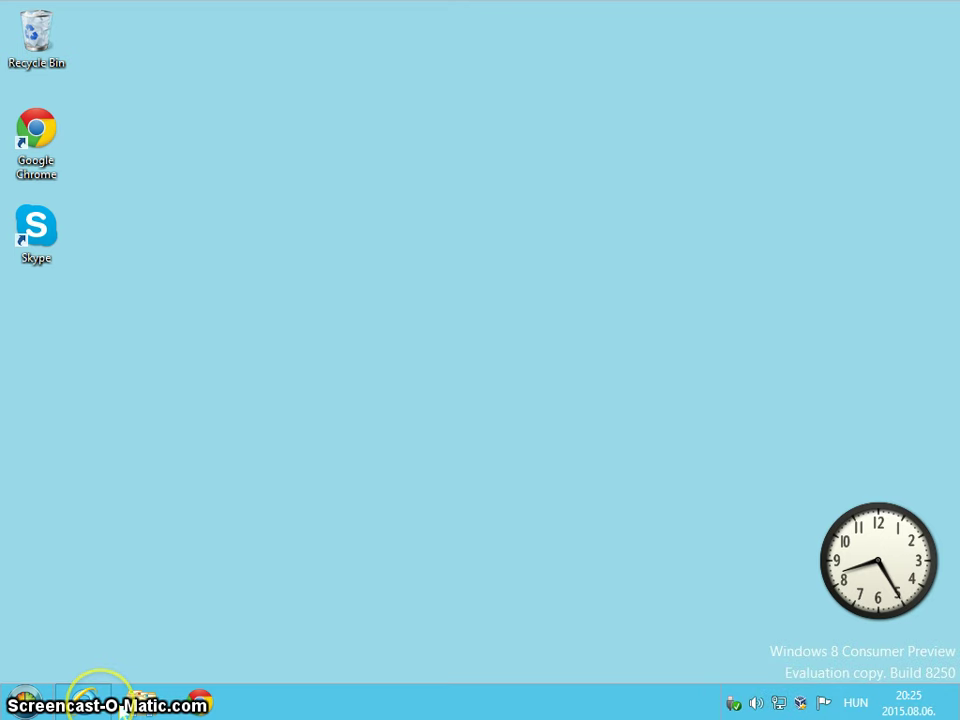
Launch Chrome, search 'owncloud clints' and open the Getting Started with ownCloud page.
click(200, 702)
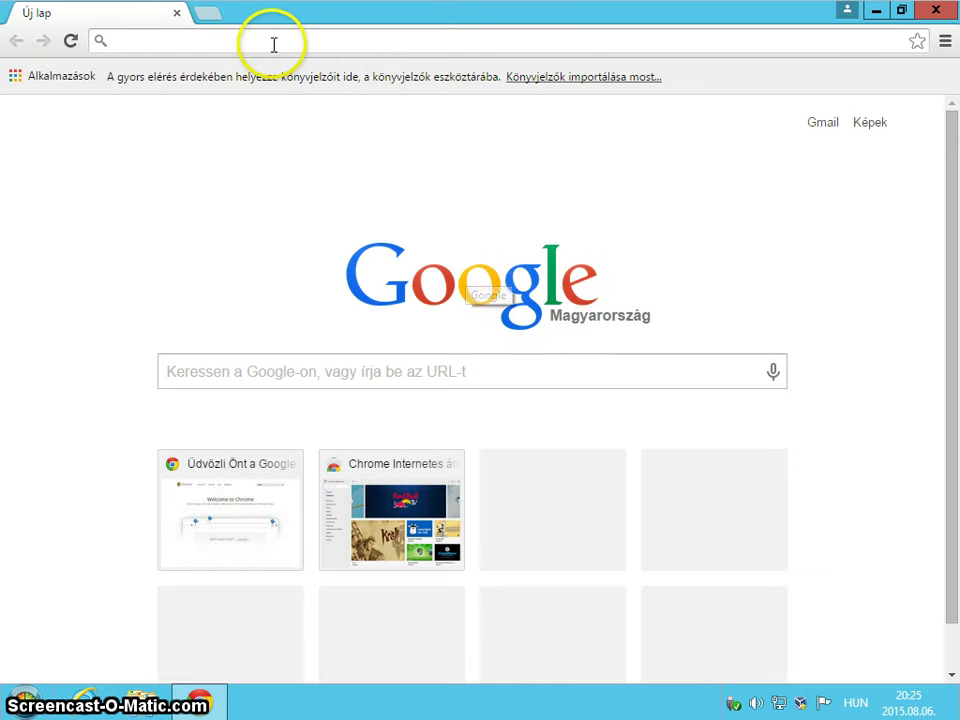
click(272, 44)
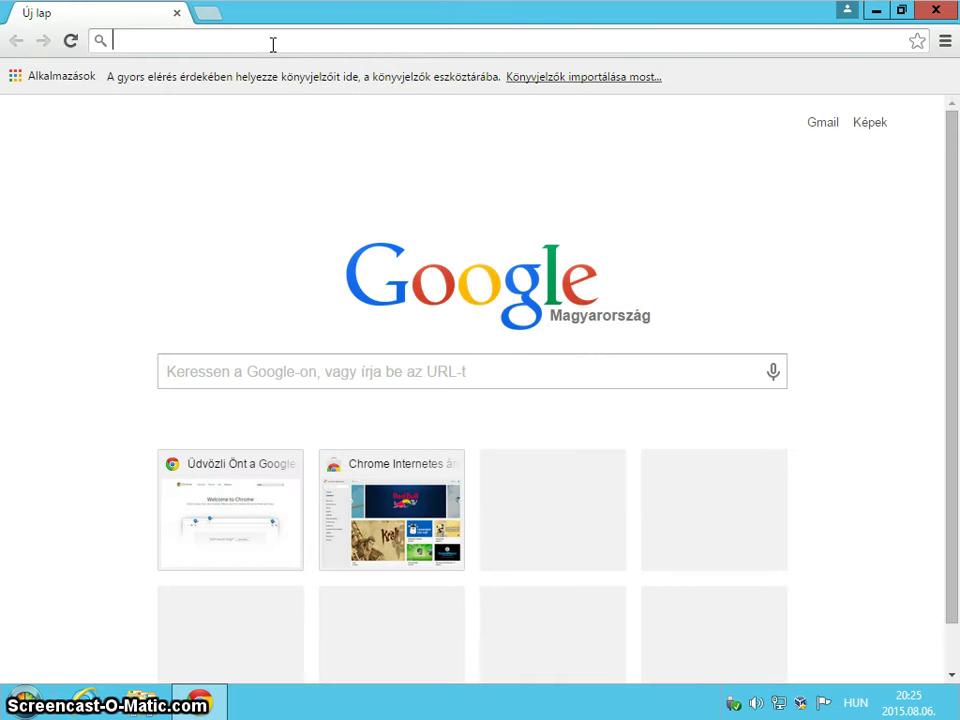
text(owncloud cl)
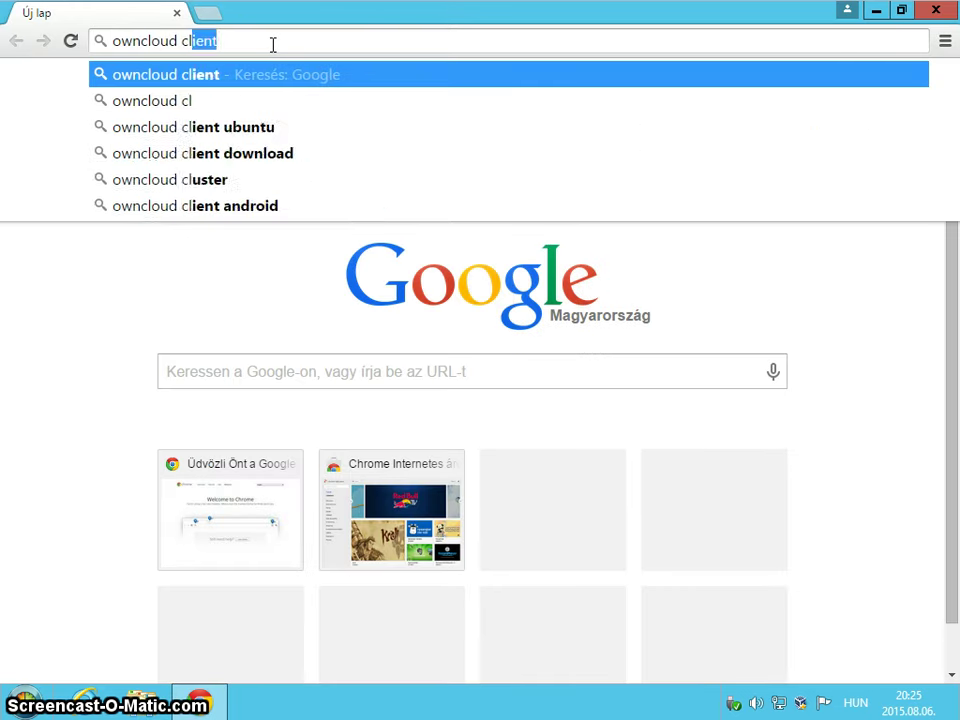
text(ints)
key(Return)
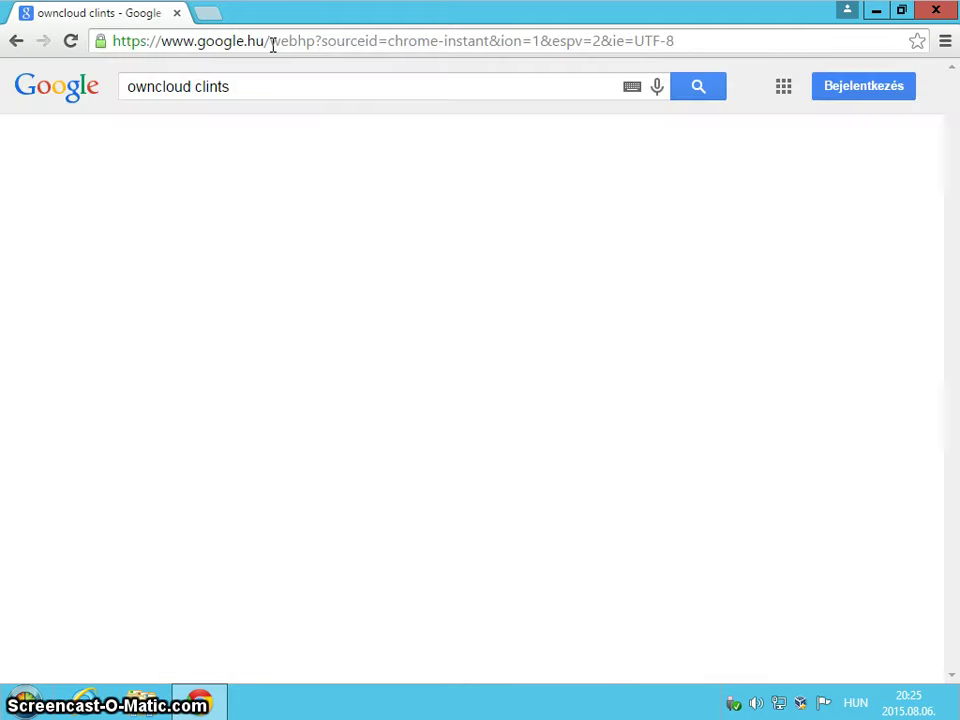
click(352, 314)
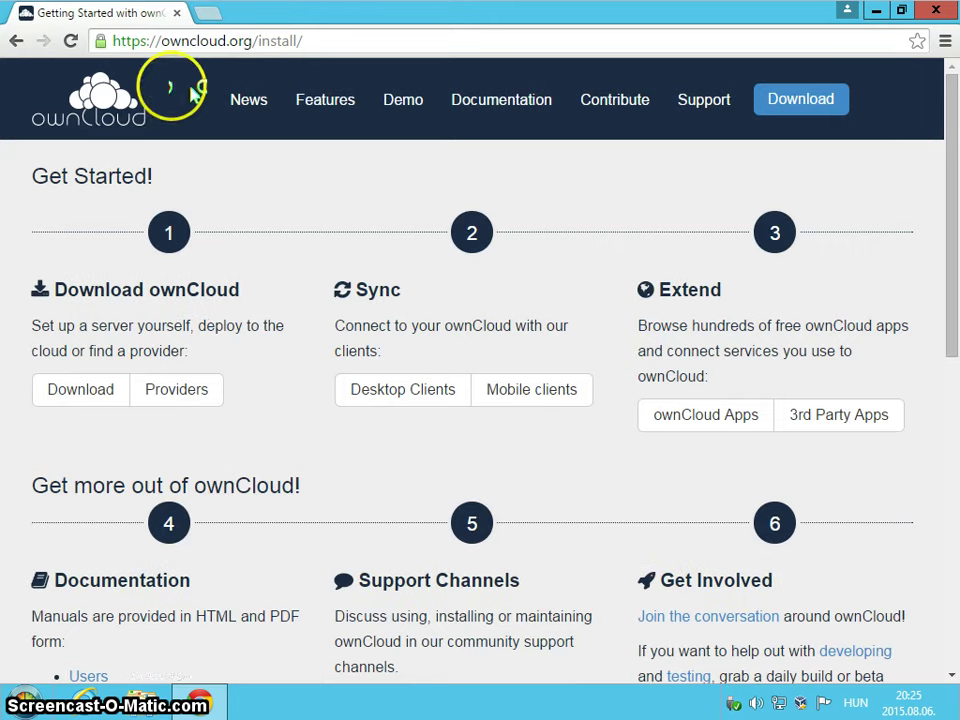
Go to the ownCloud Desktop Clients install options.
click(157, 43)
click(164, 45)
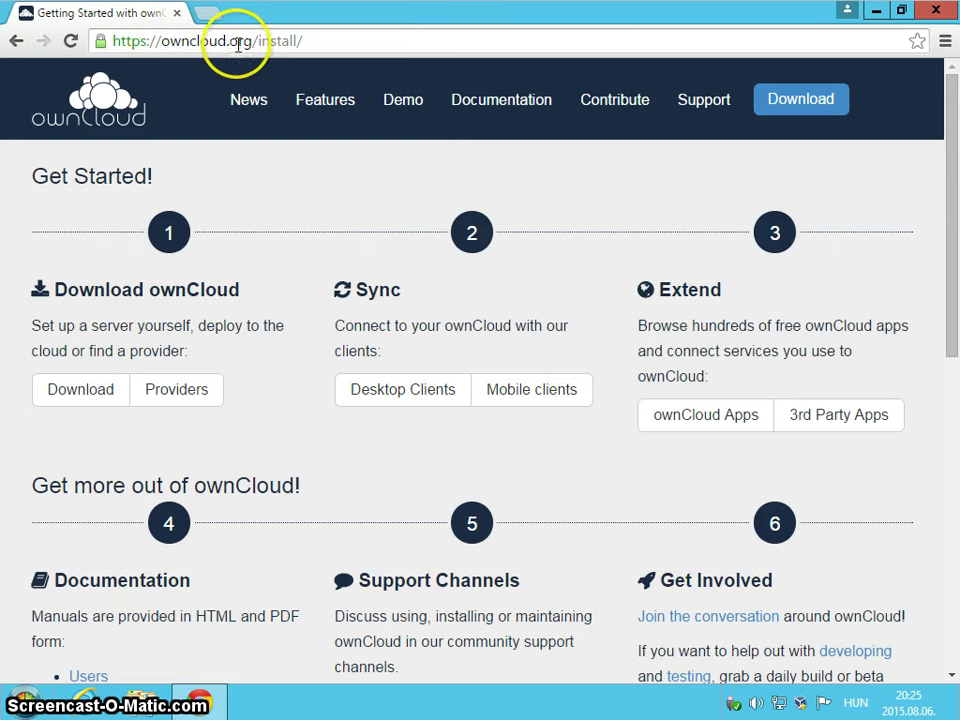
click(435, 385)
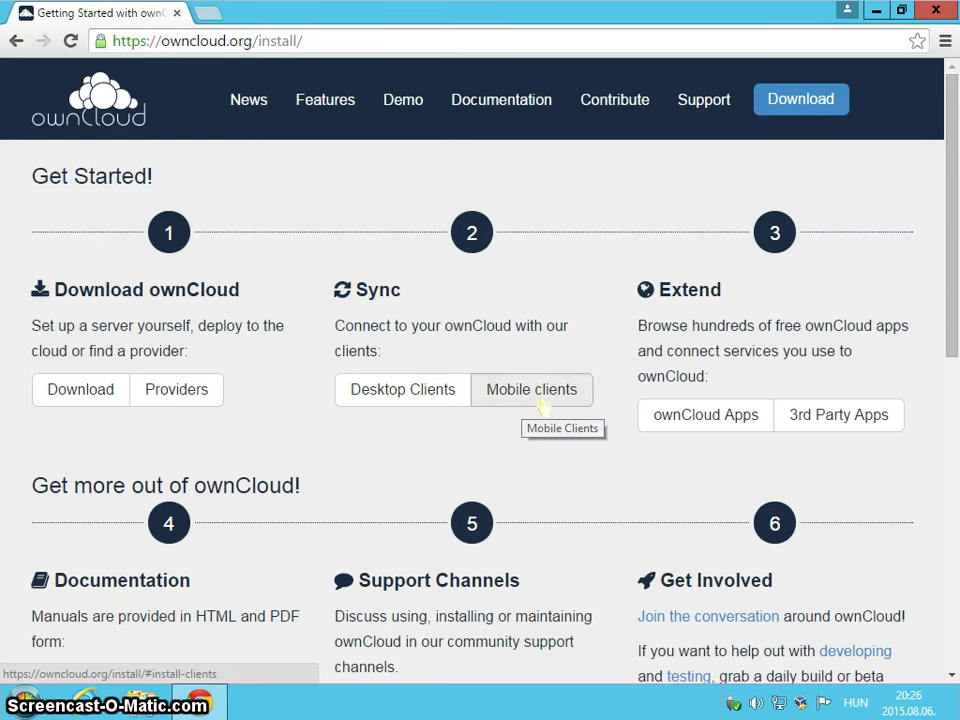
click(433, 393)
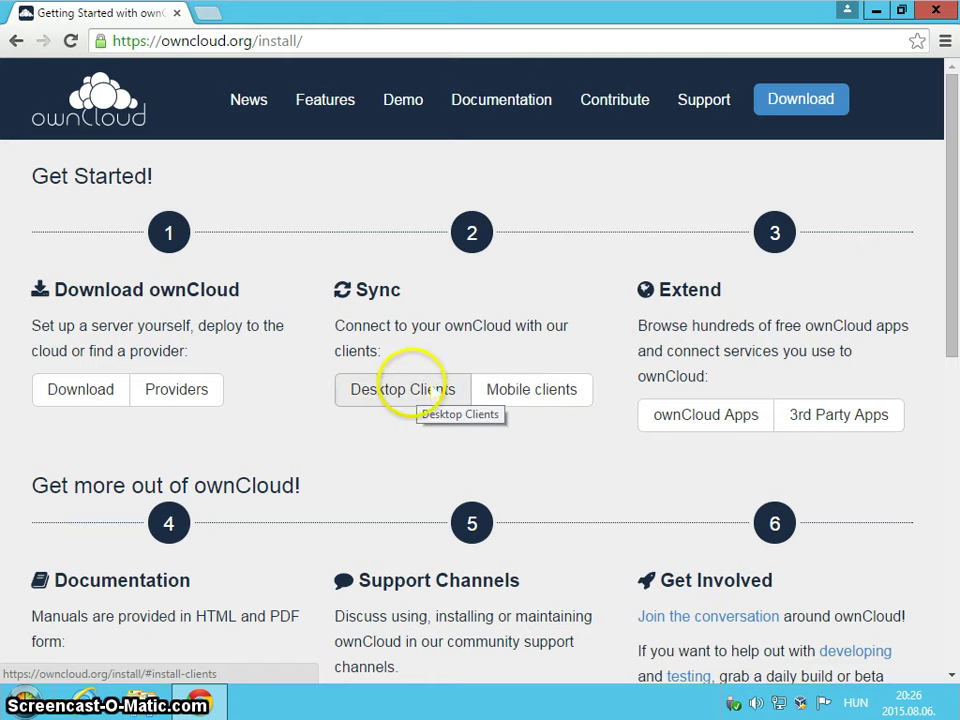
click(406, 385)
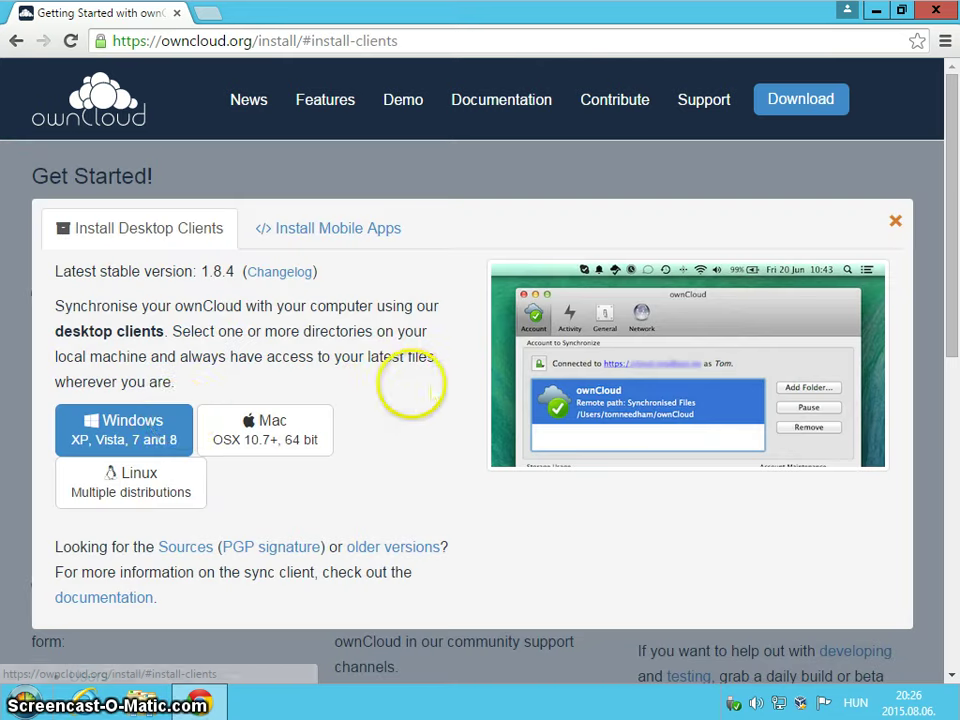
Start the Windows desktop client download, then cancel it.
click(148, 430)
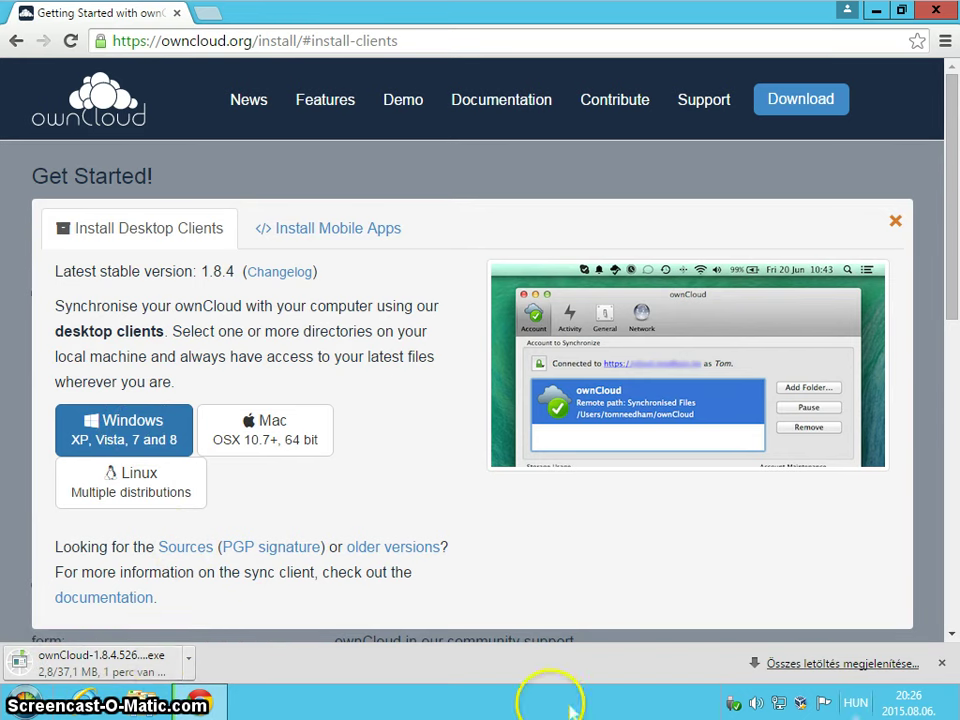
click(188, 658)
click(228, 630)
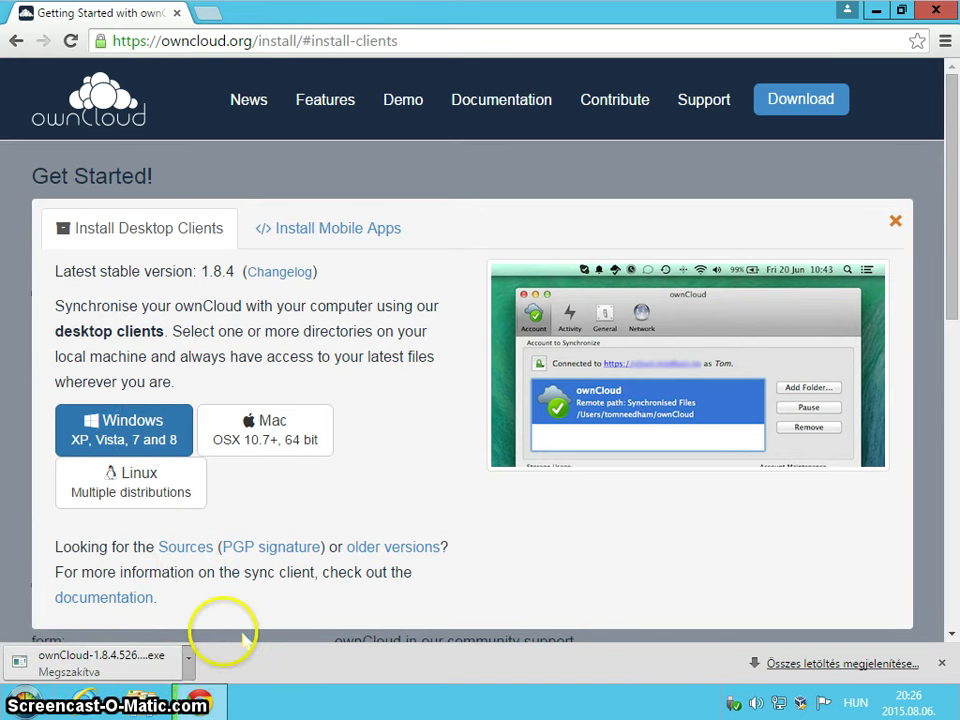
Close Chrome and run ownCloud-1.8.4.5267-setup from Downloads, past the security warning.
click(935, 11)
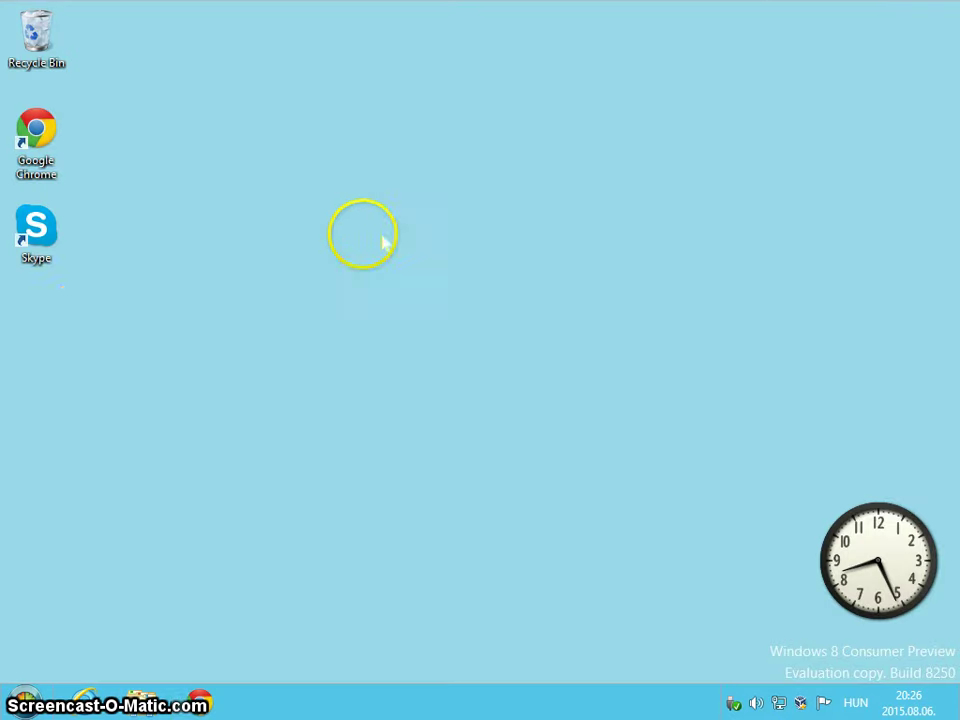
double_click(36, 32)
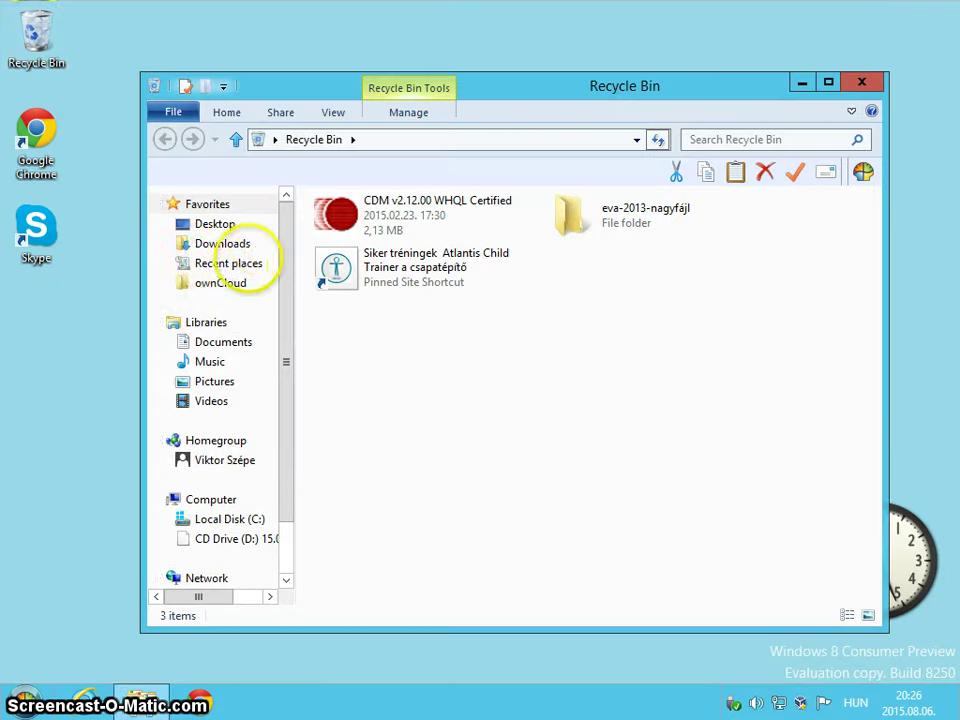
click(222, 243)
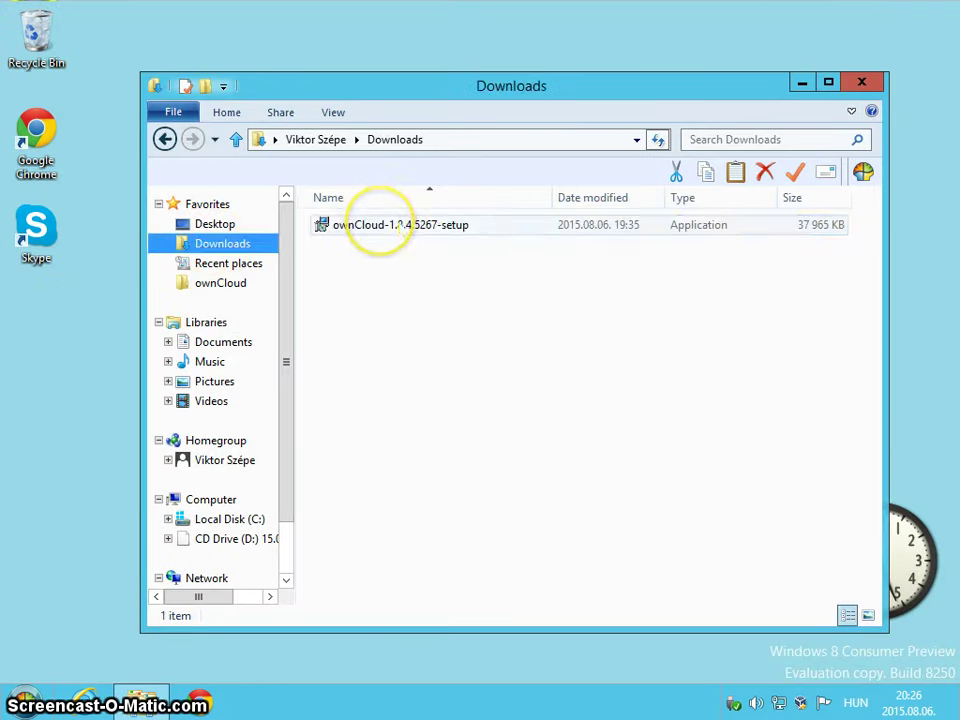
click(396, 225)
double_click(400, 226)
click(546, 373)
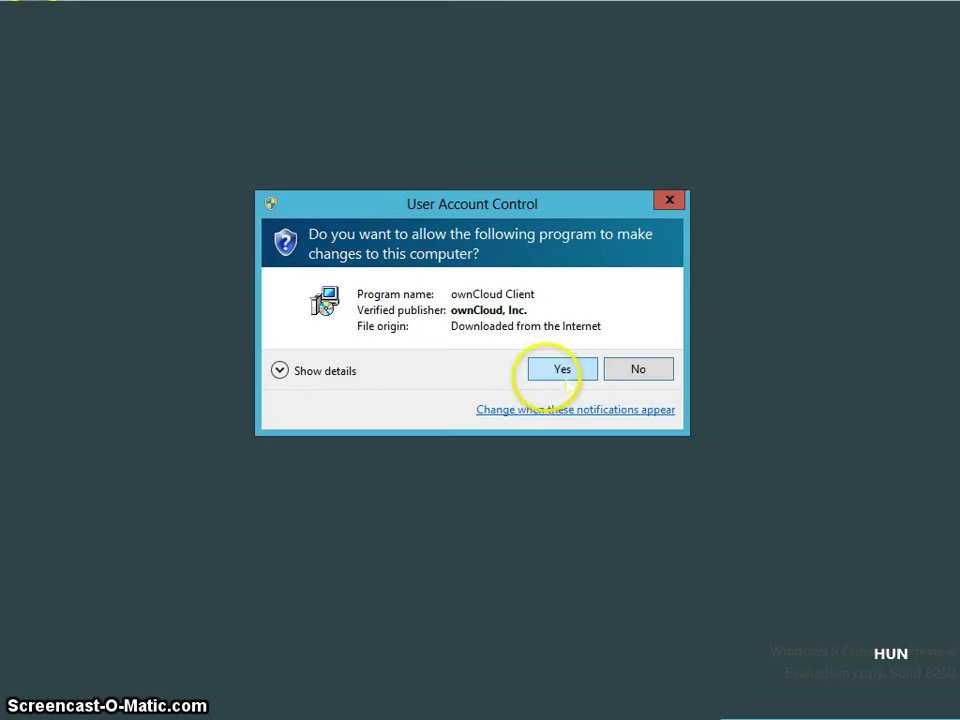
Install ownCloud 1.8.4 with a custom Desktop Shortcut choice under Shortcuts.
click(563, 376)
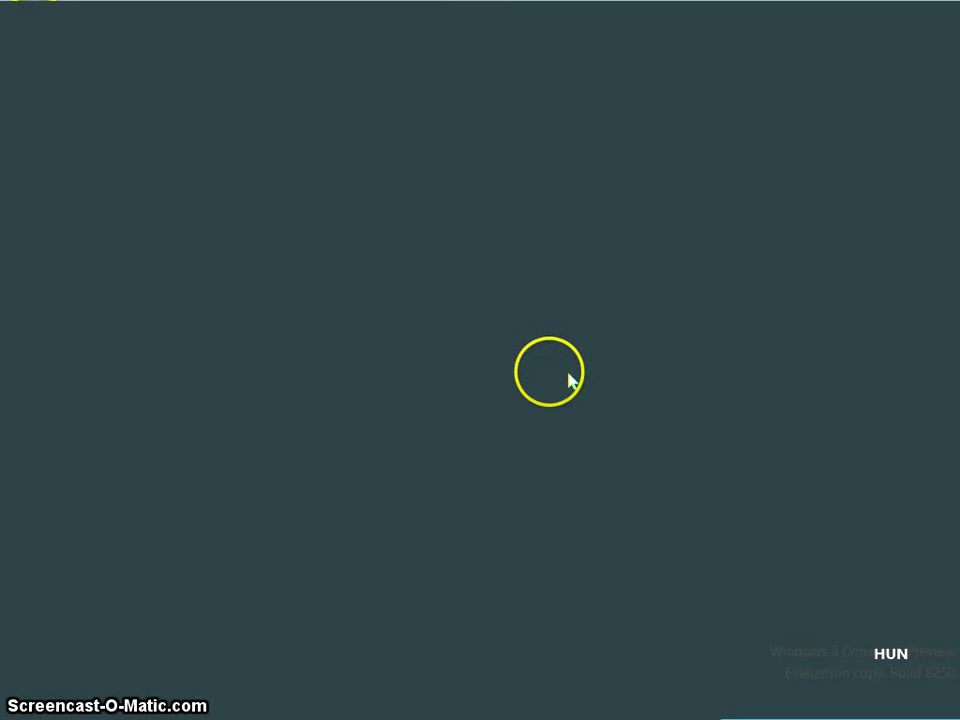
click(598, 505)
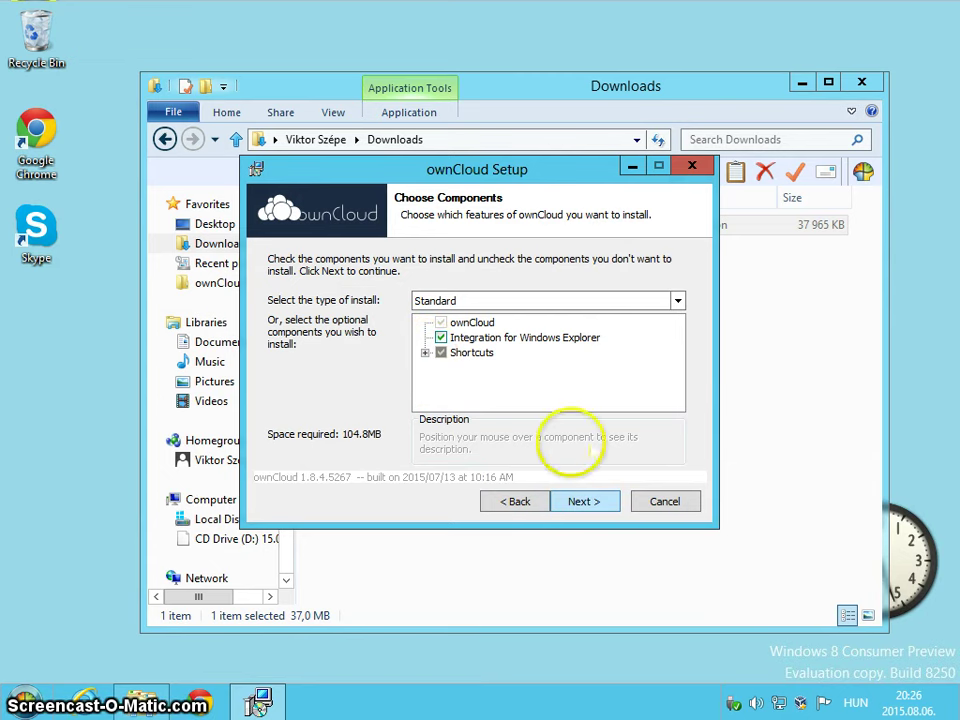
click(425, 352)
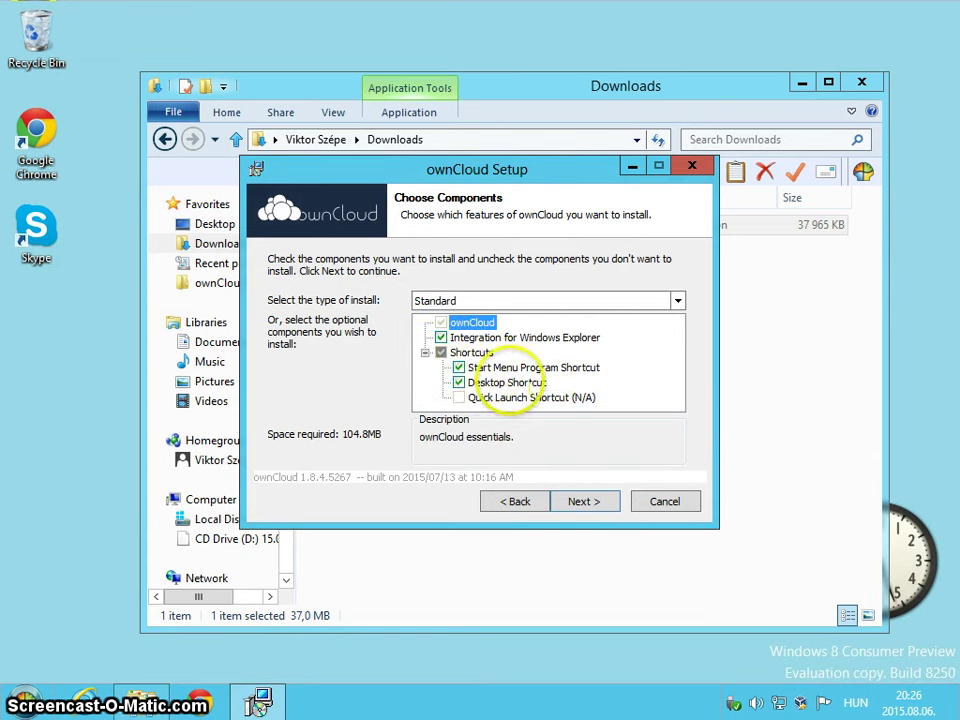
click(459, 382)
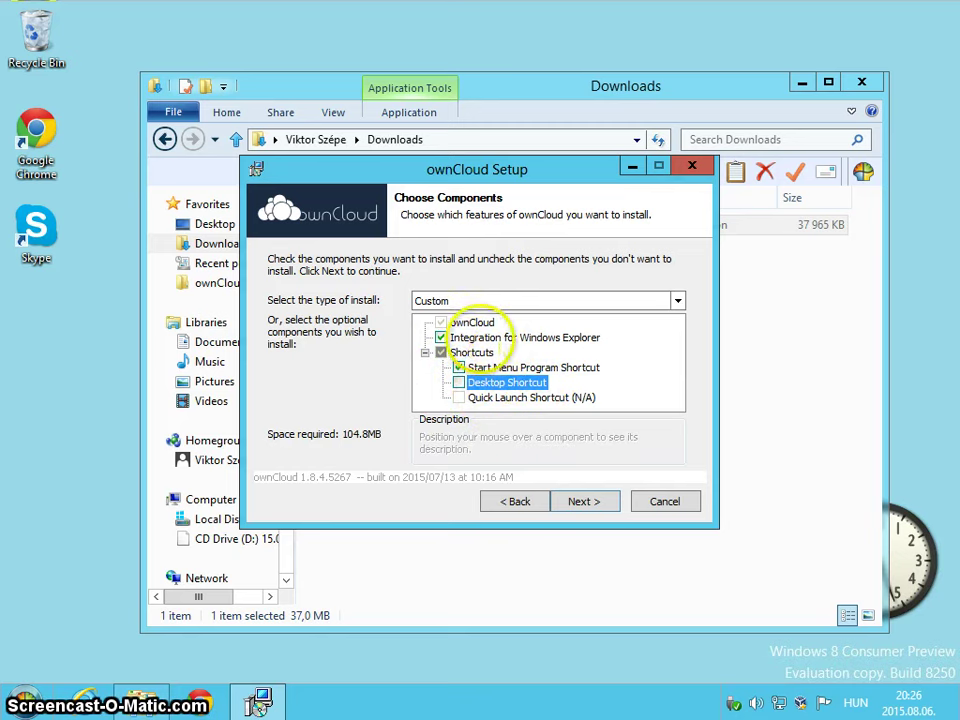
click(459, 383)
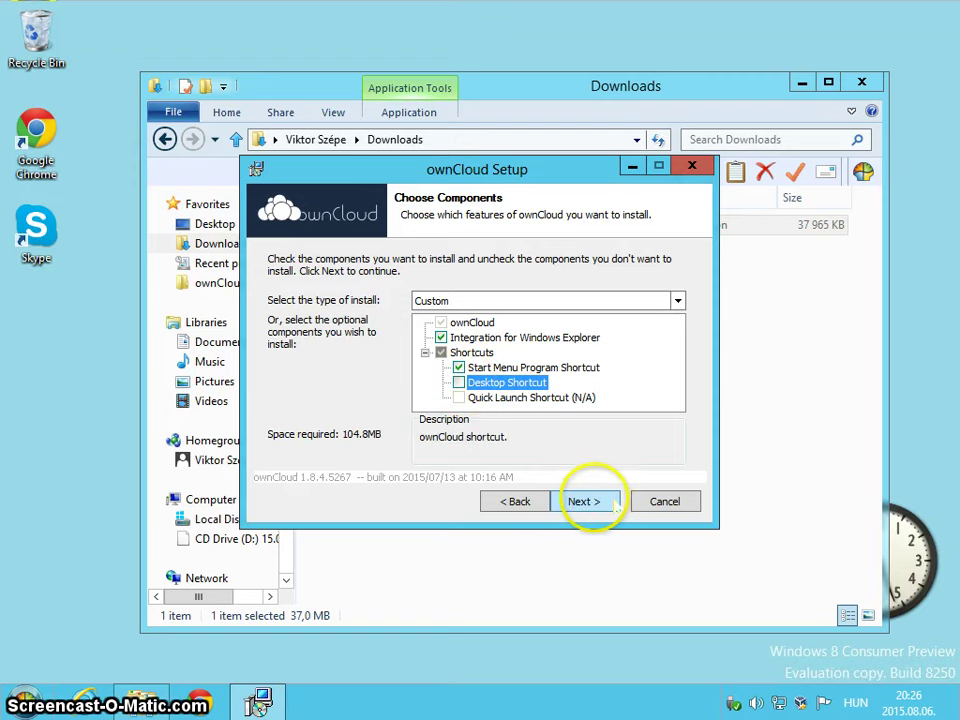
click(588, 501)
click(603, 508)
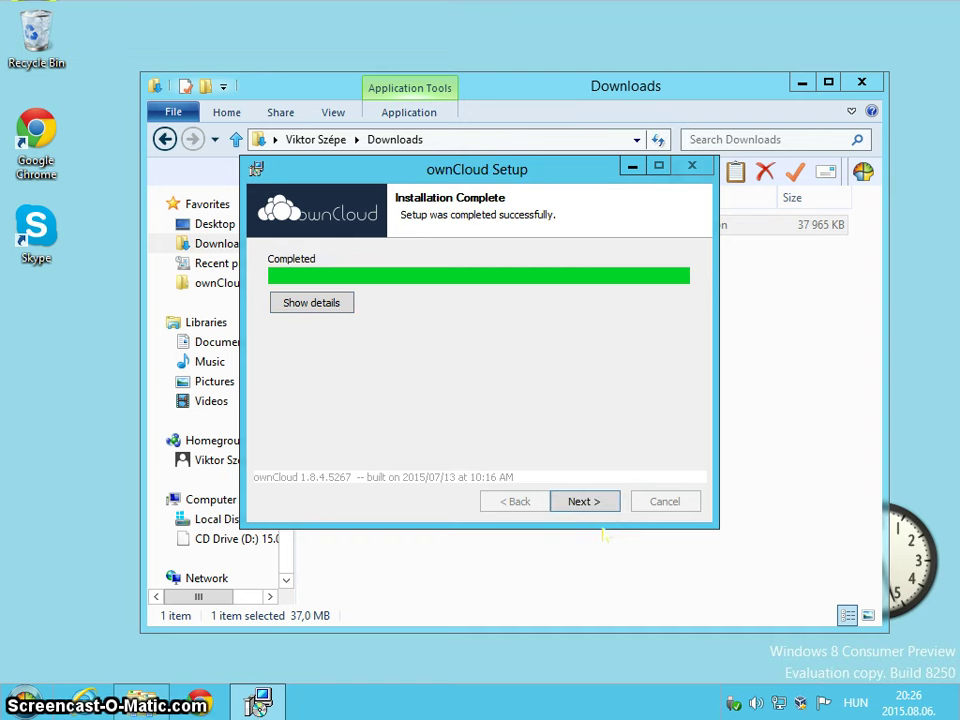
click(583, 502)
click(586, 502)
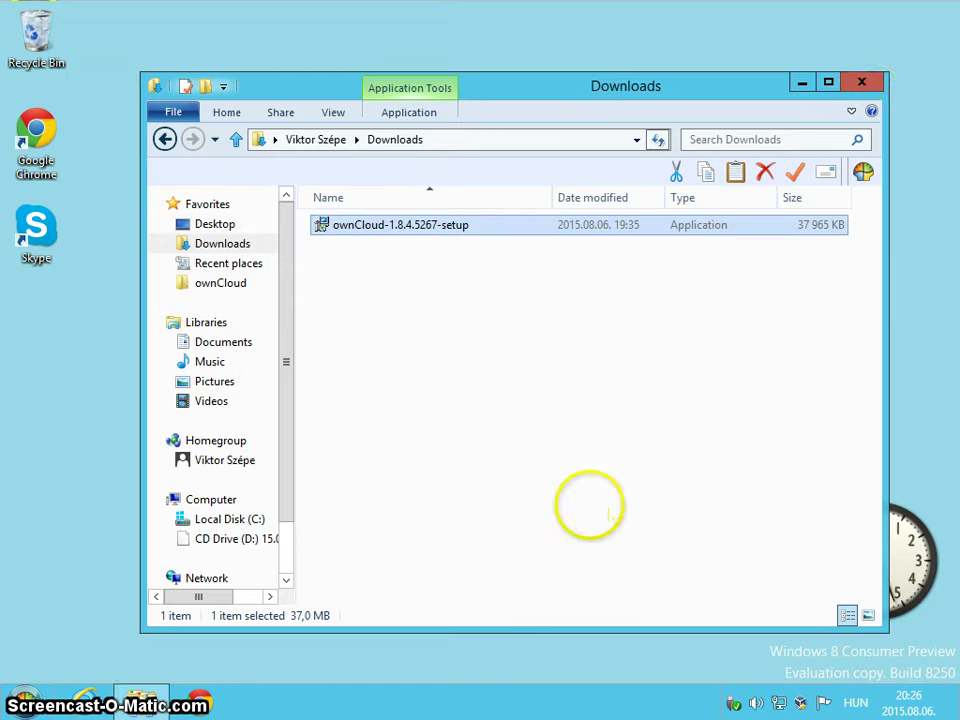
click(861, 81)
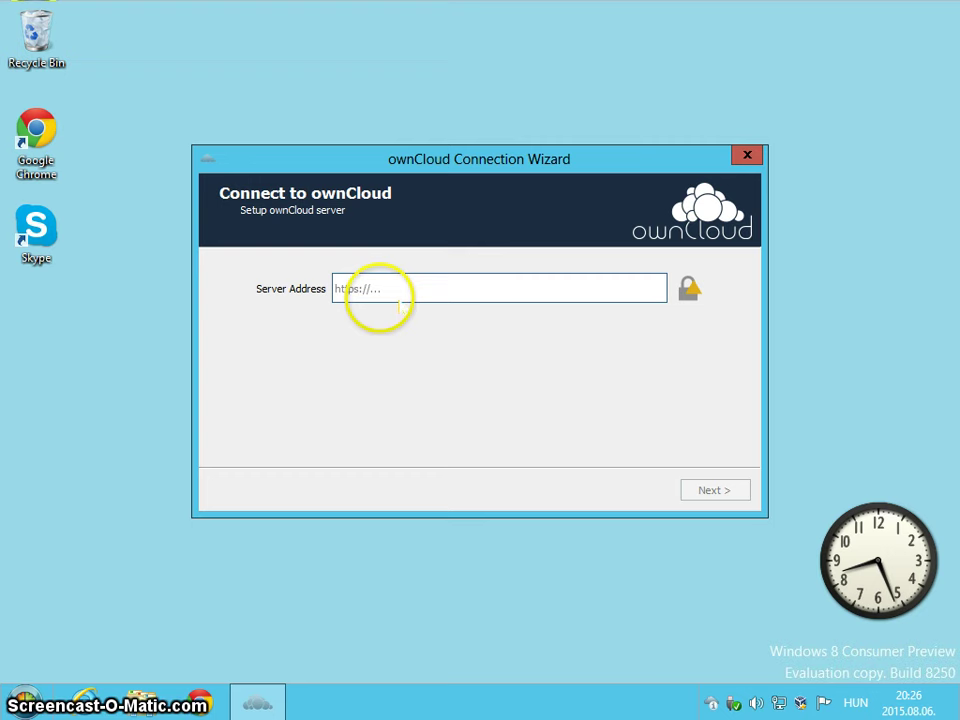
click(375, 295)
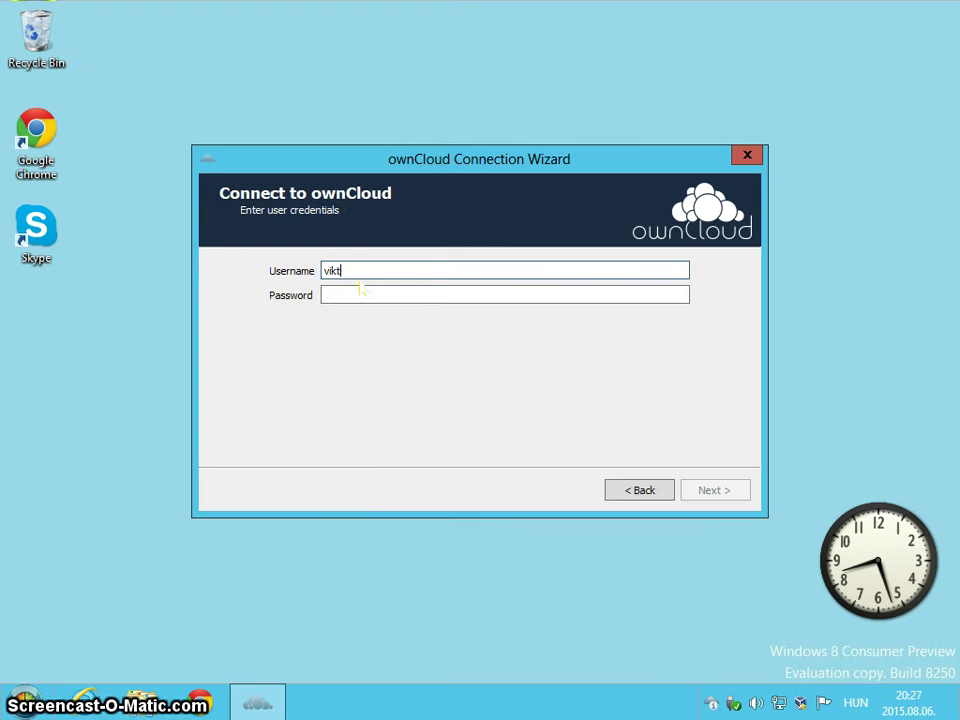
click(341, 290)
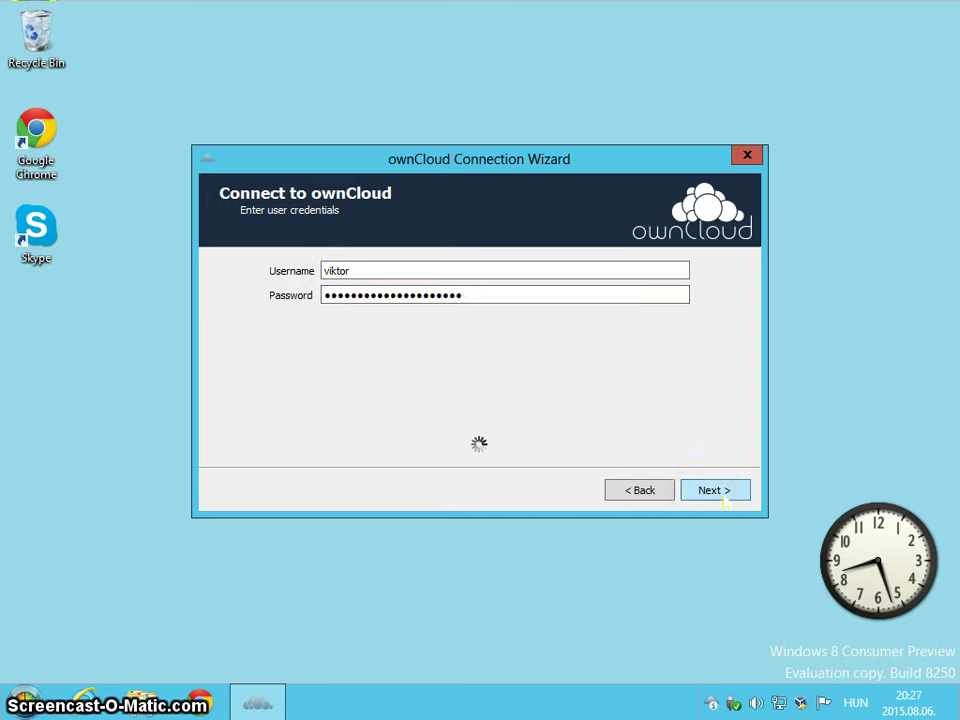
click(712, 492)
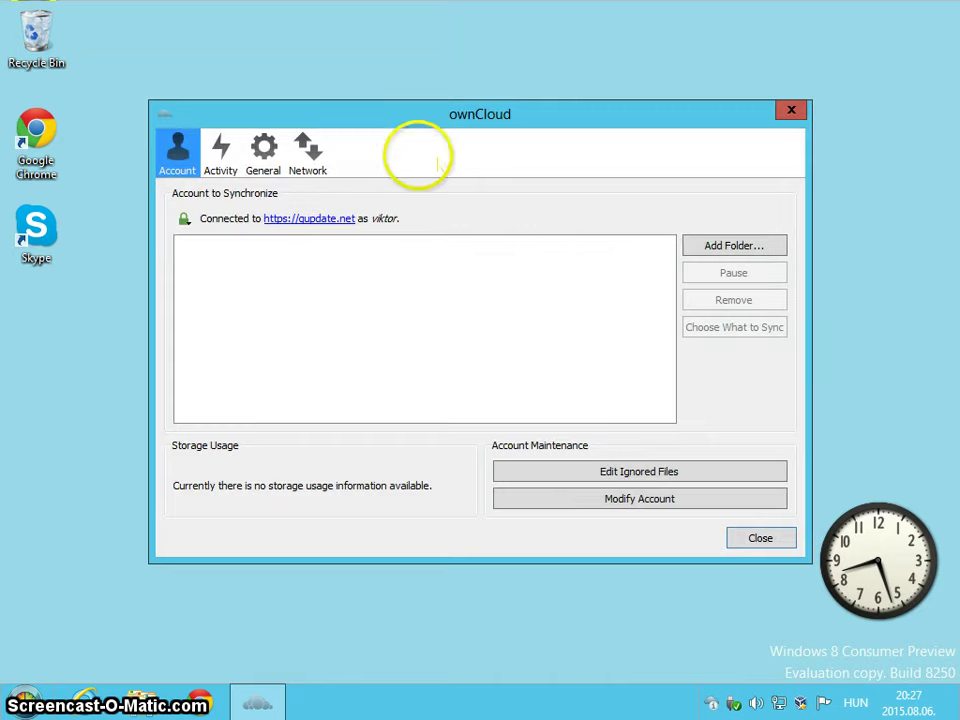
drag(407, 111, 386, 120)
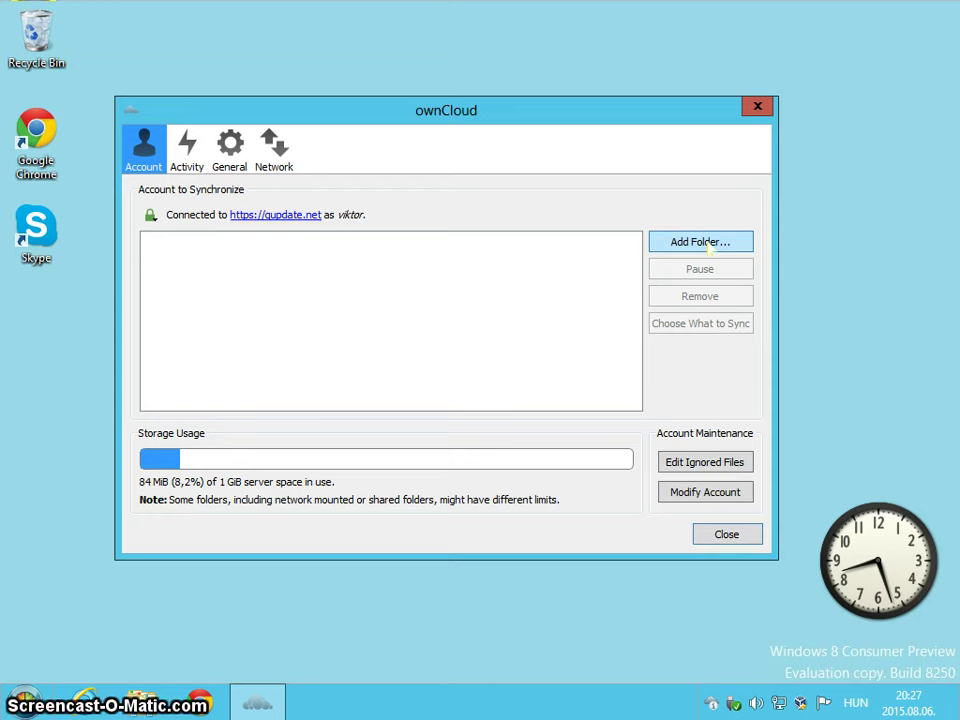
Add a sync folder mapping the local Downloads folder to /Downloads on the server.
click(704, 244)
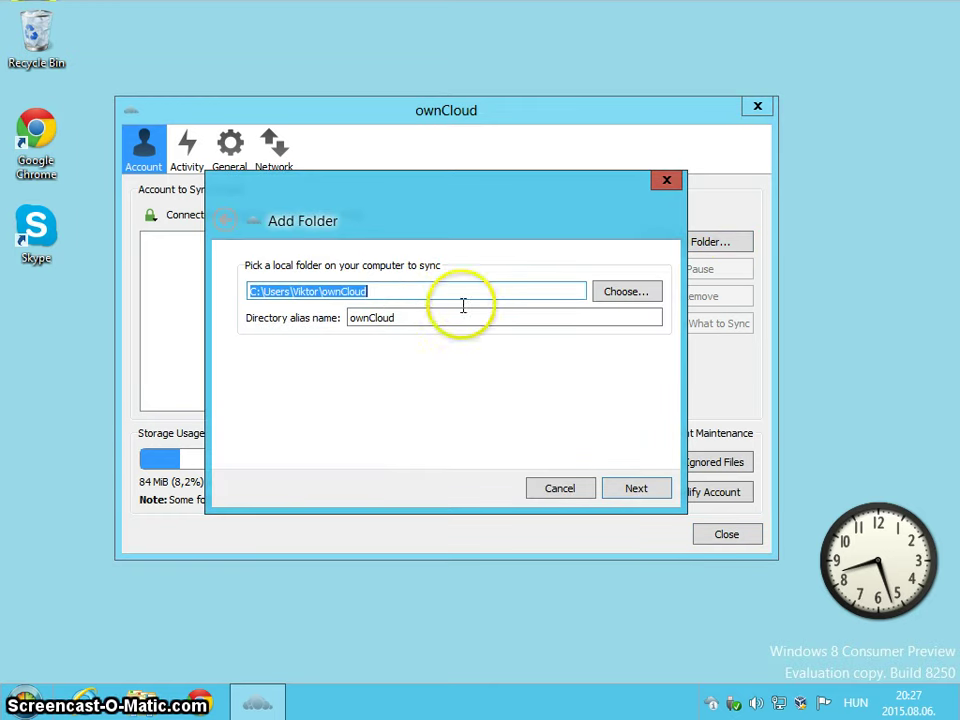
click(628, 292)
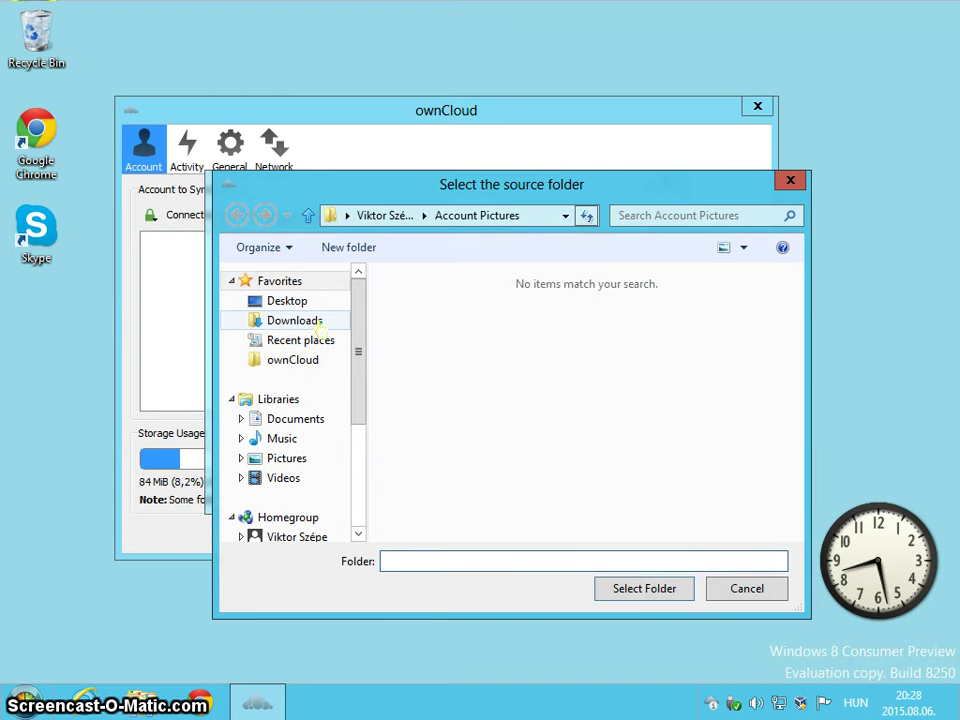
click(318, 322)
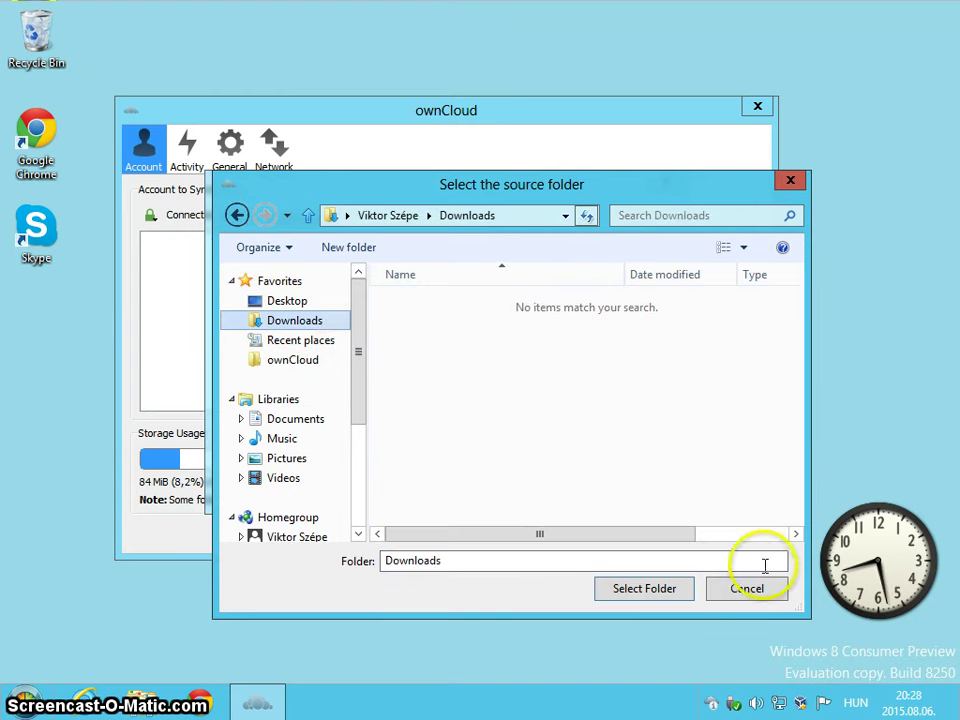
click(664, 596)
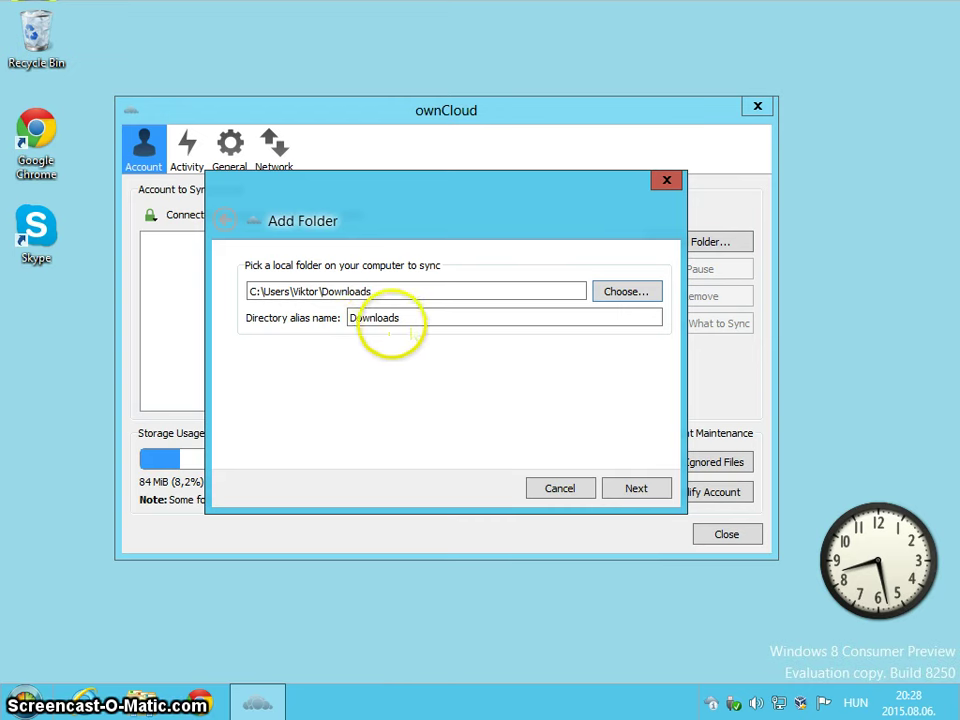
drag(409, 319, 325, 320)
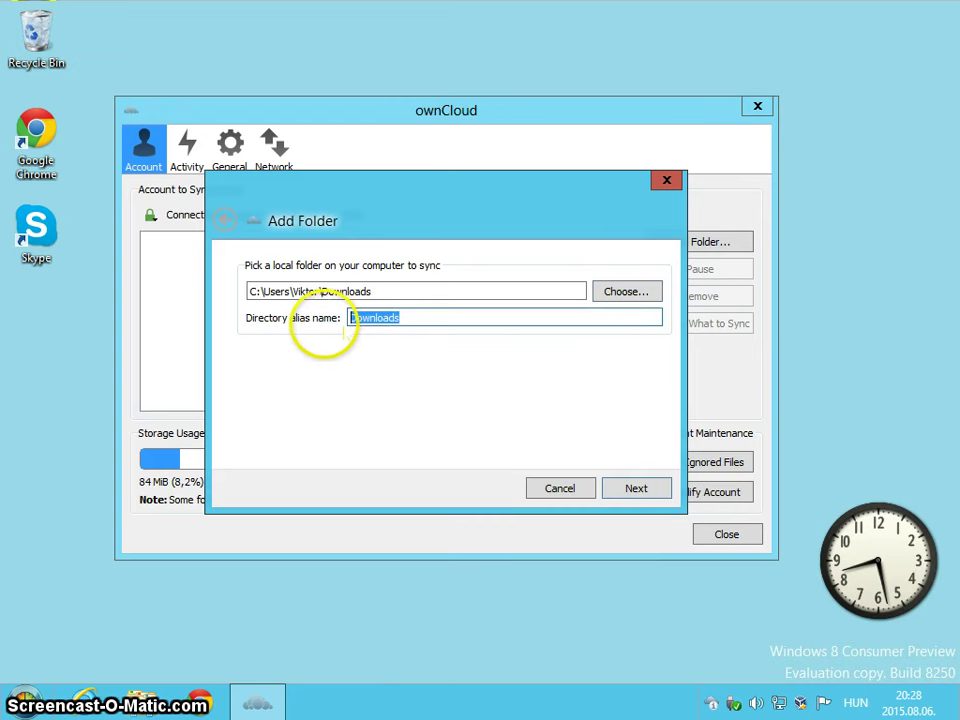
click(394, 319)
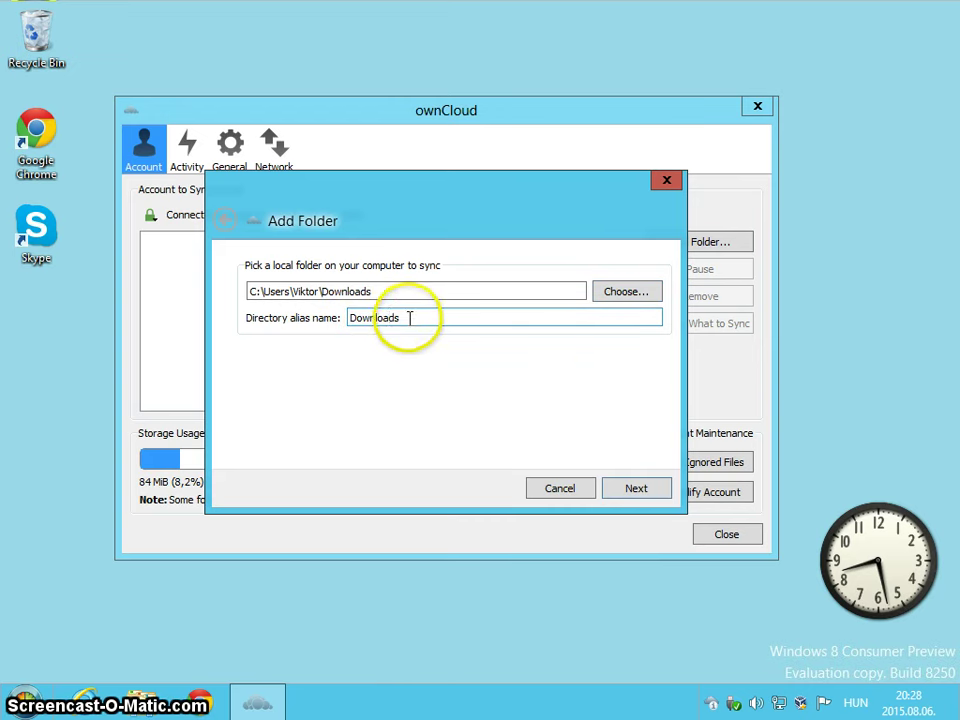
click(630, 488)
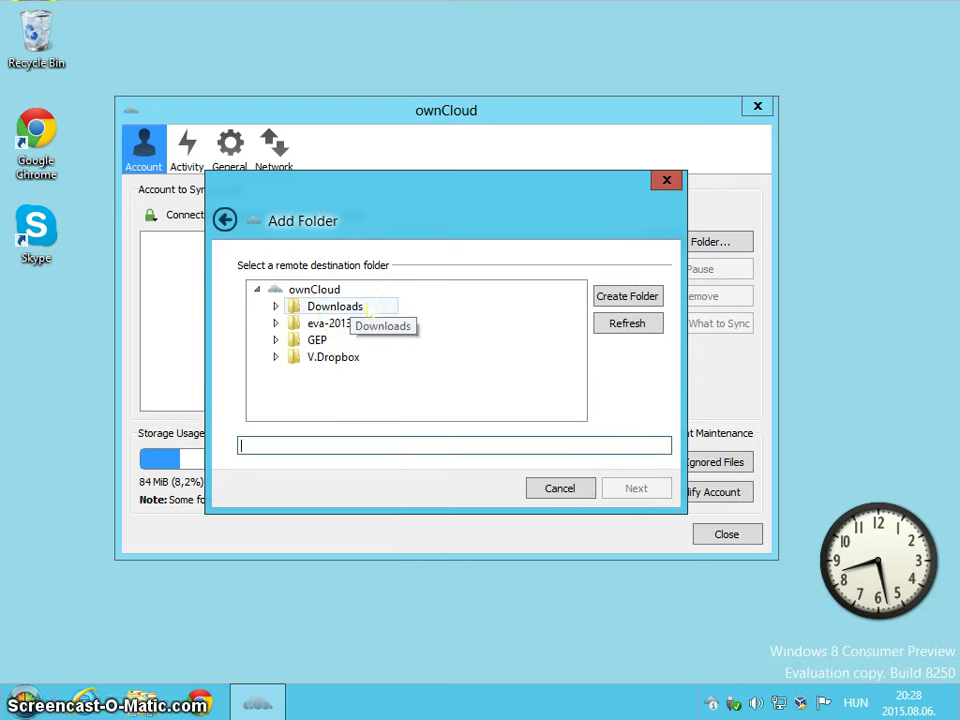
click(335, 306)
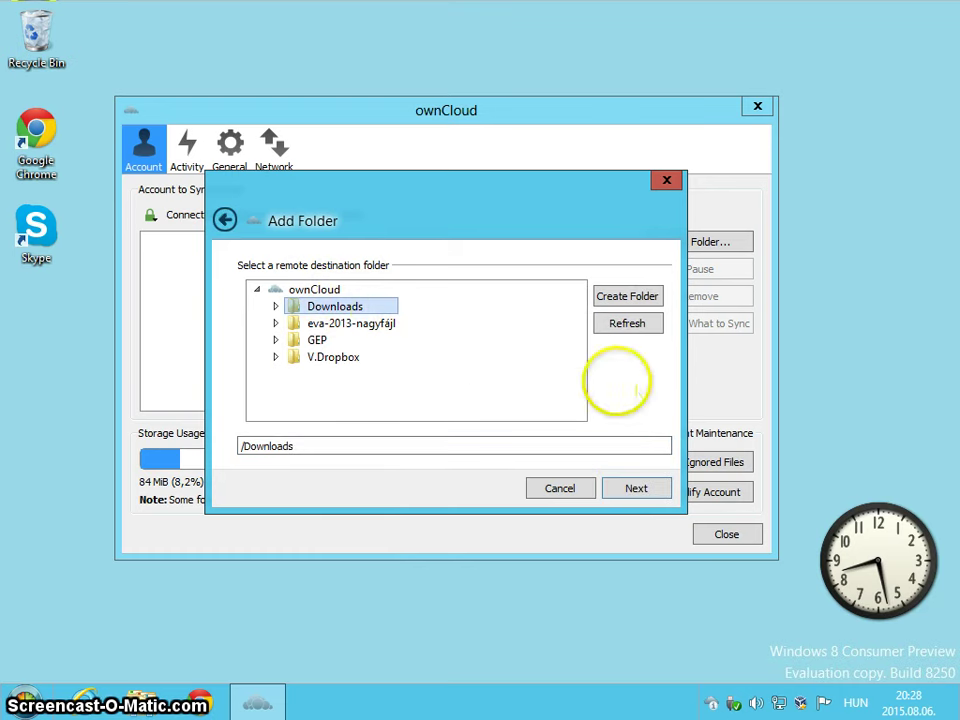
click(636, 489)
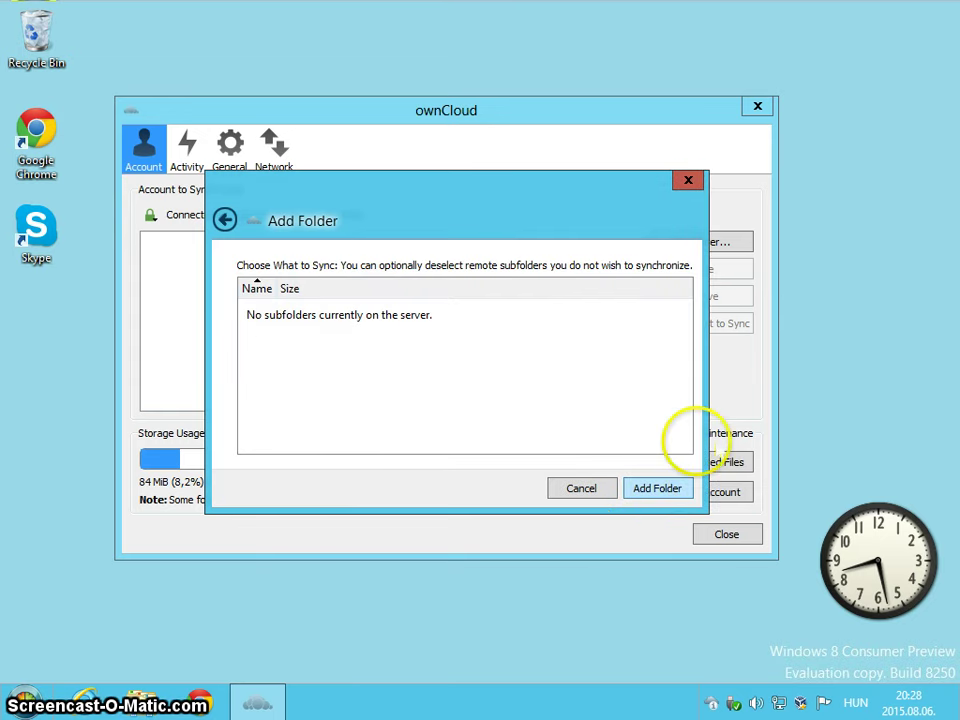
click(679, 491)
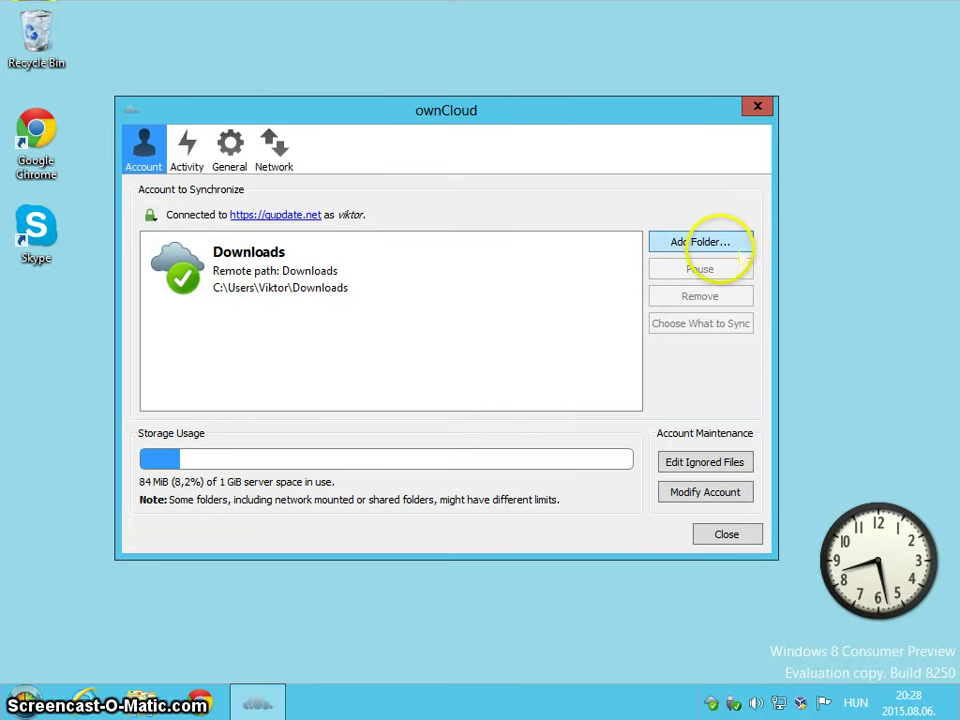
Add a sync folder pairing the local ownCloud folder with remote eva-2013-nagyfájl.
click(732, 245)
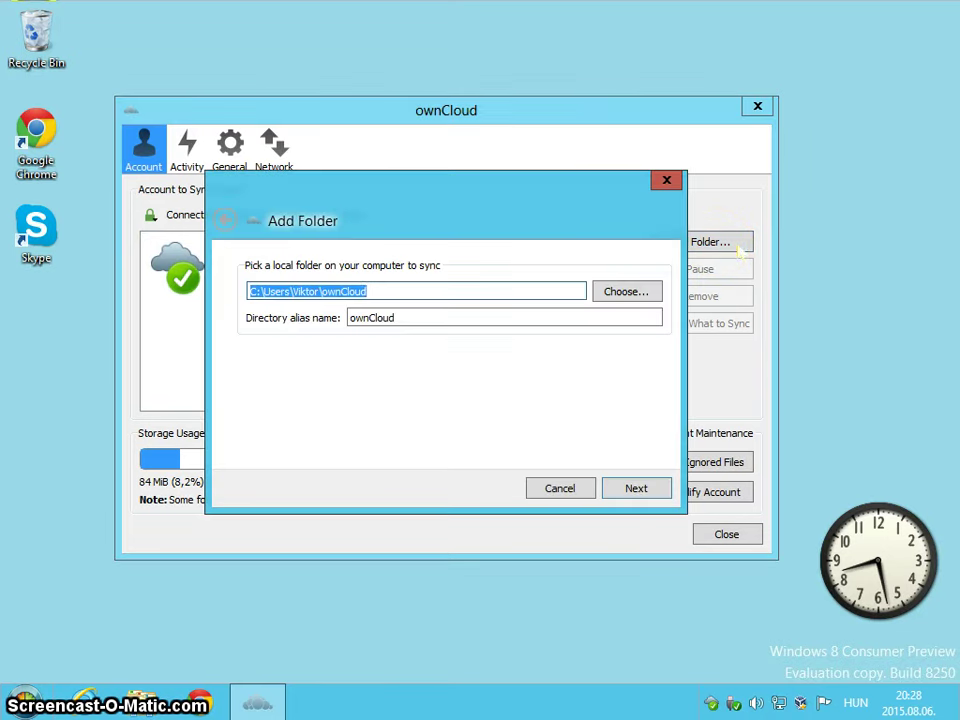
click(609, 291)
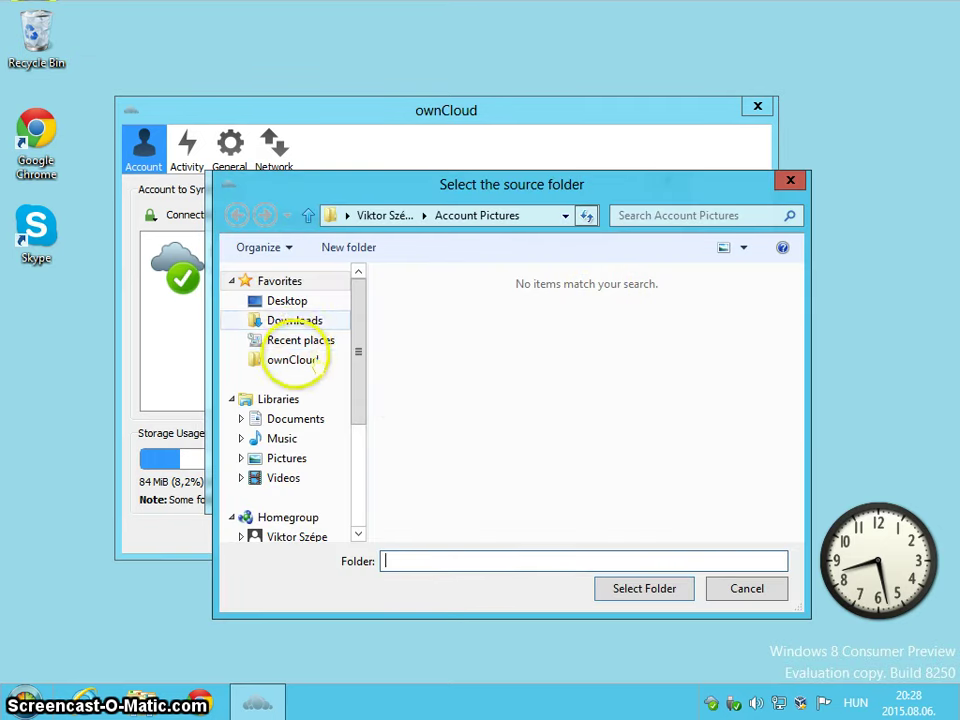
click(293, 361)
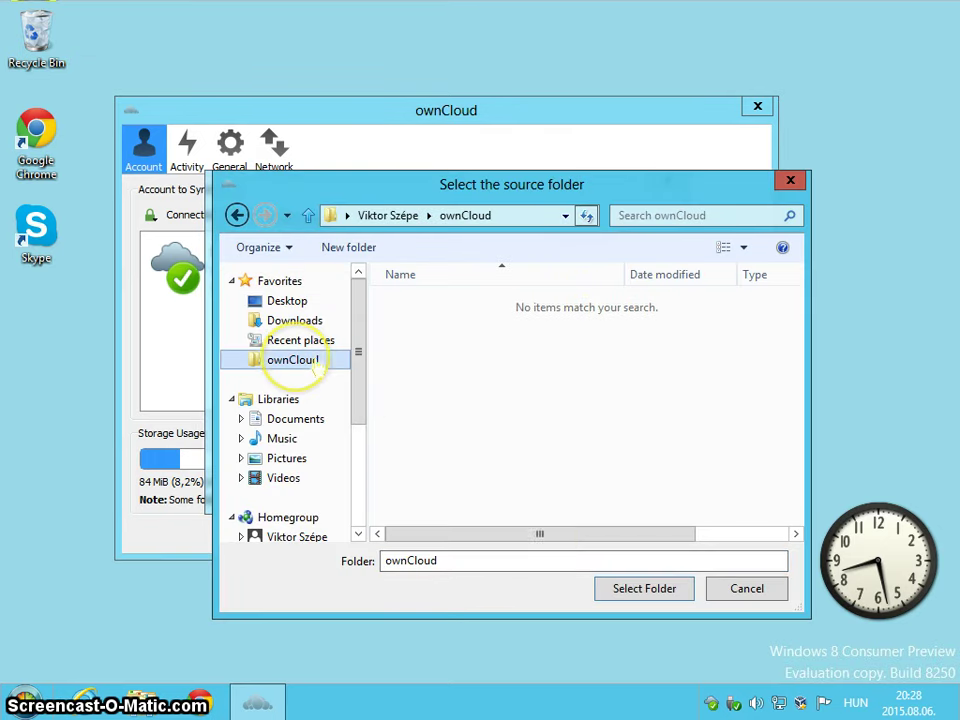
click(667, 598)
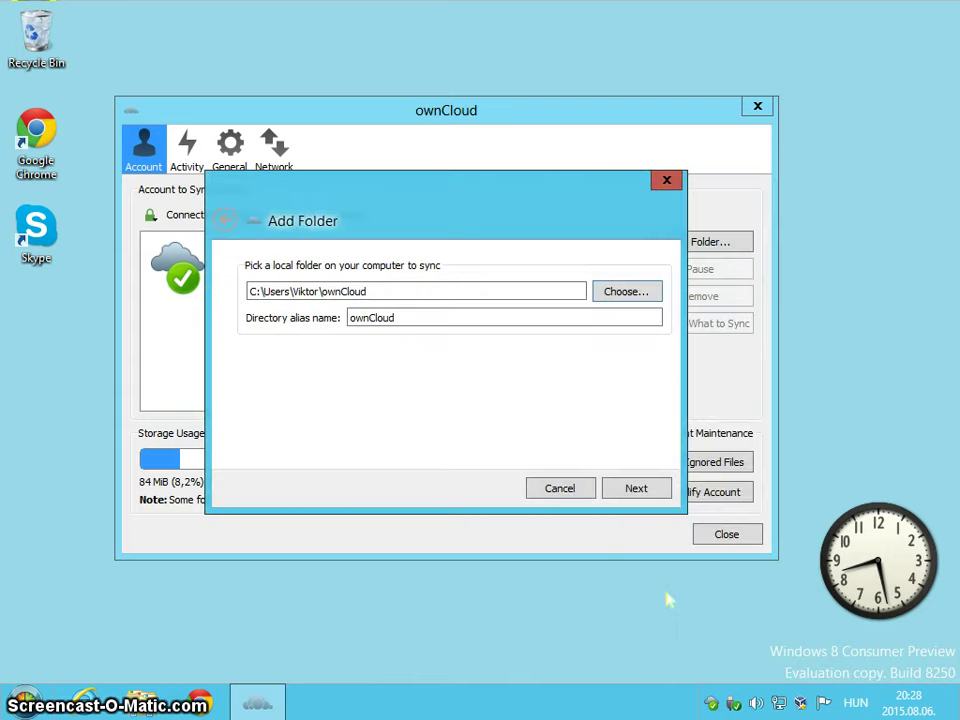
click(636, 488)
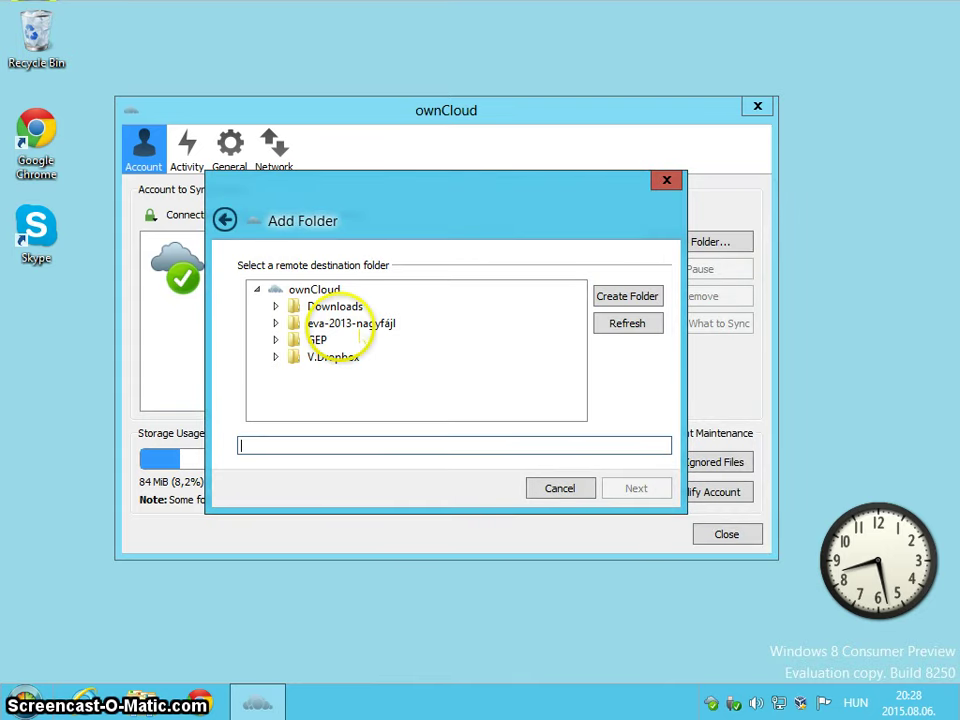
click(355, 324)
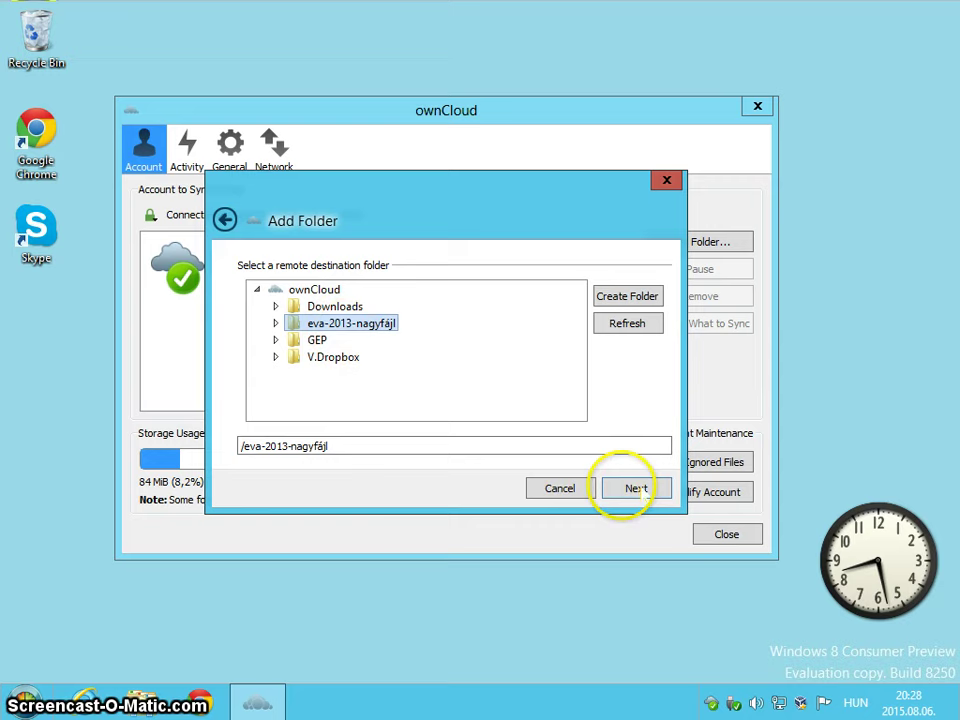
click(633, 488)
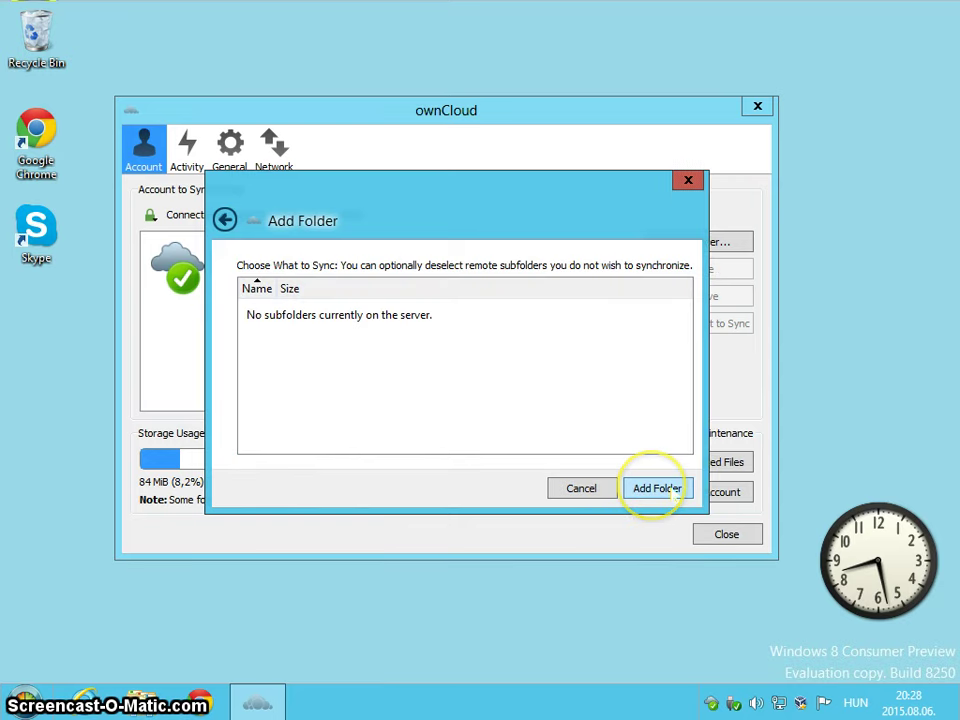
click(658, 488)
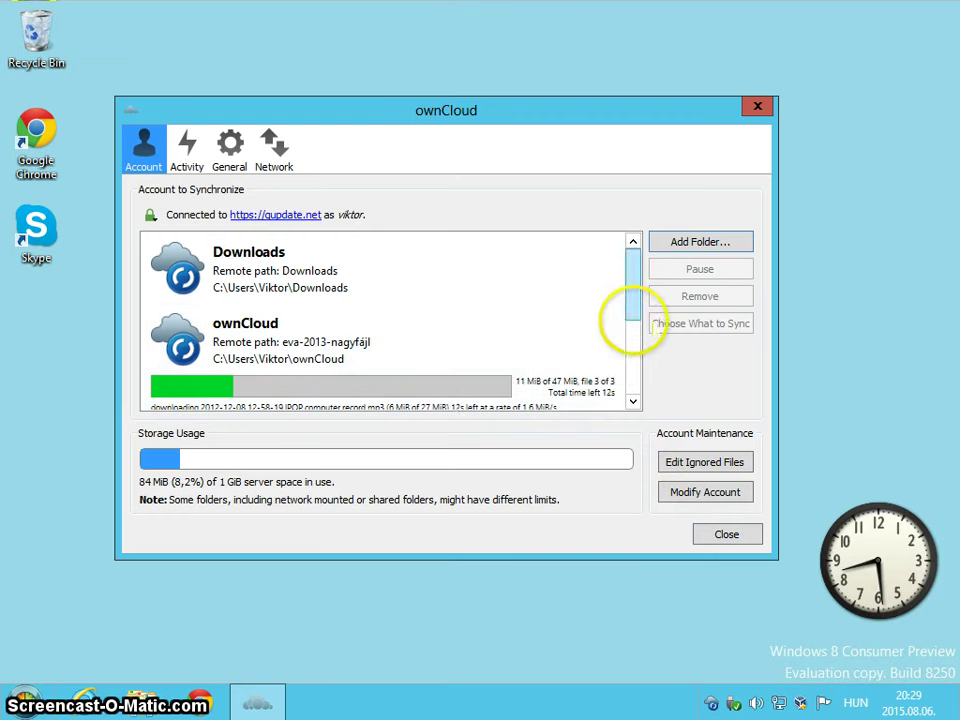
Check the ownCloud folder entry's progress, then close the settings window.
click(553, 378)
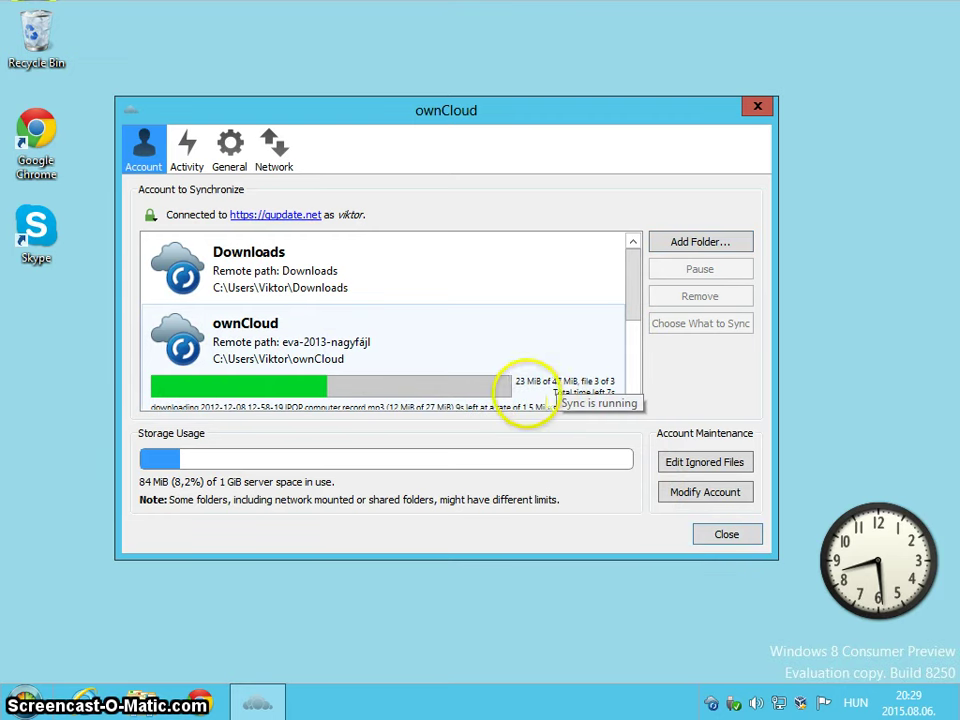
click(633, 401)
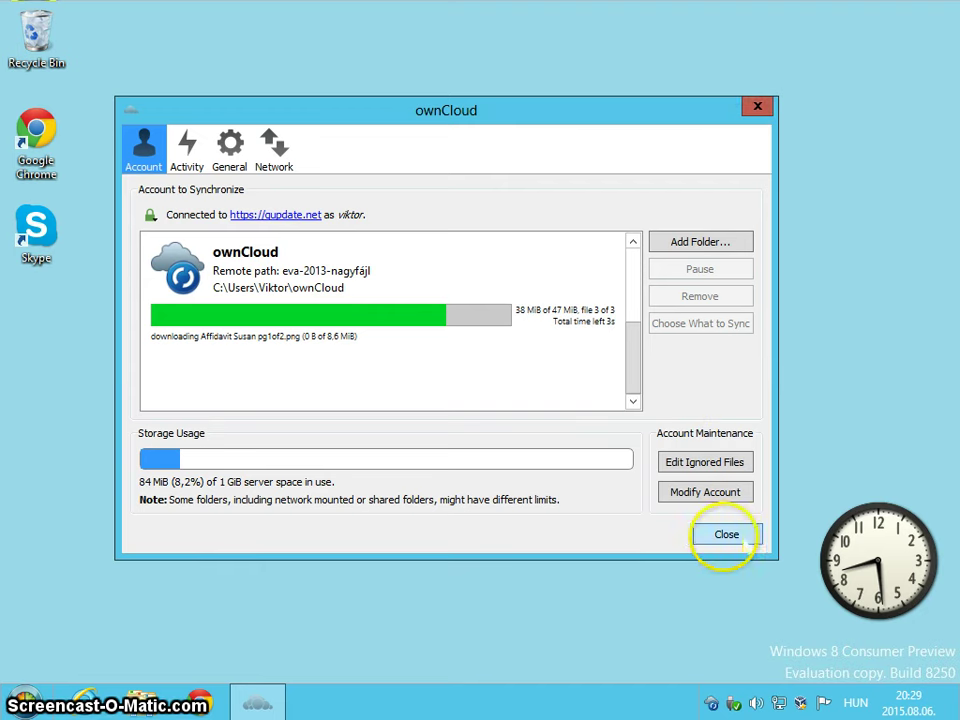
click(634, 275)
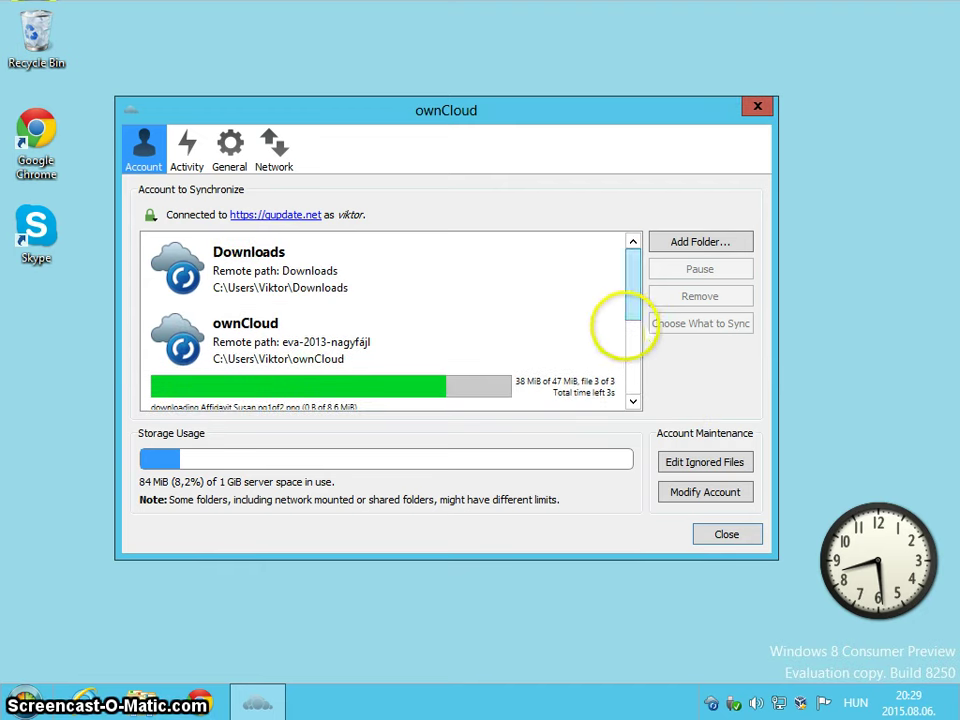
click(634, 360)
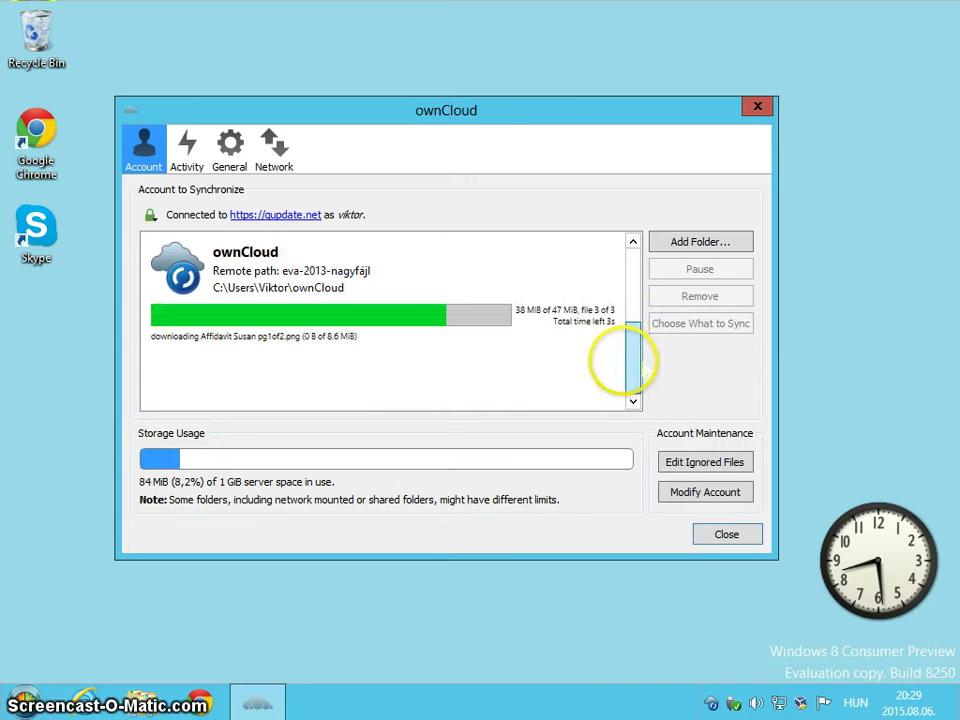
click(716, 534)
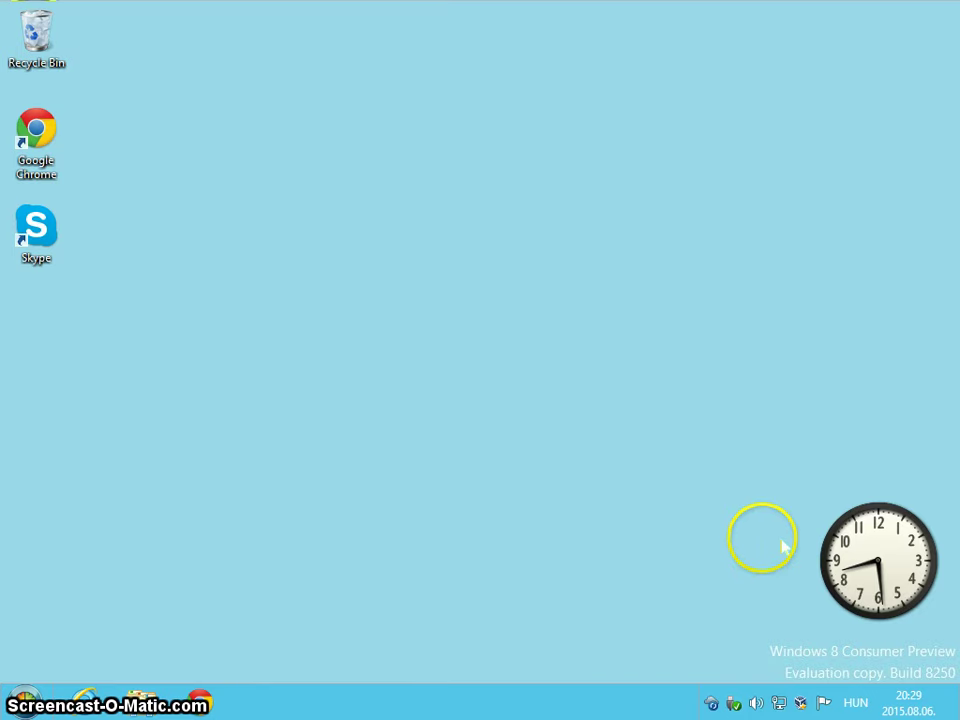
Open the local ownCloud folder in File Explorer and check sync status from the tray.
click(148, 700)
click(238, 286)
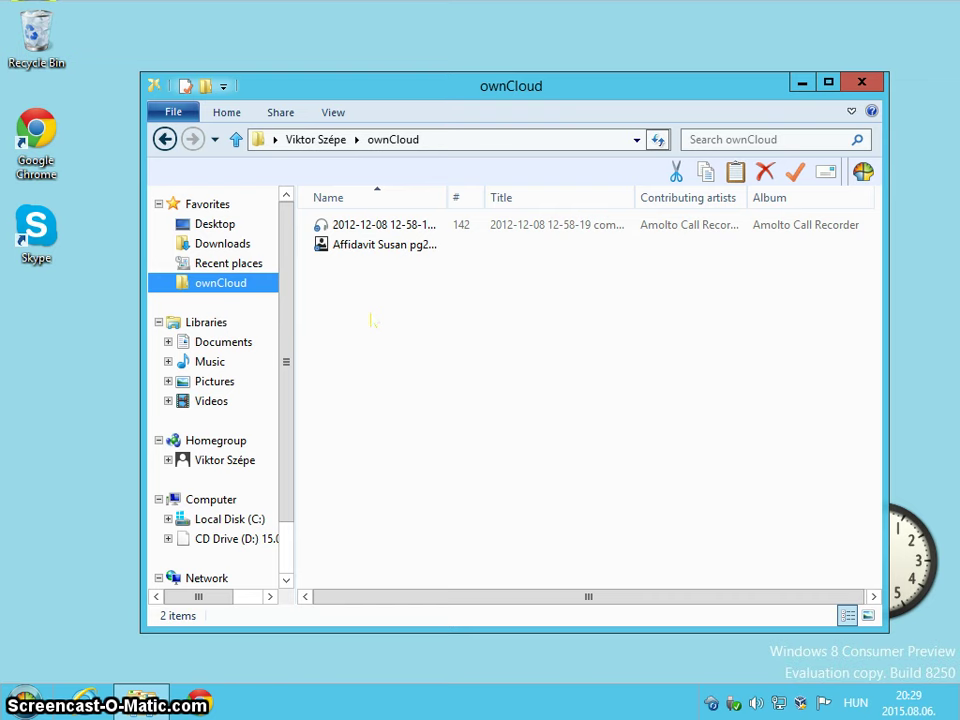
click(763, 688)
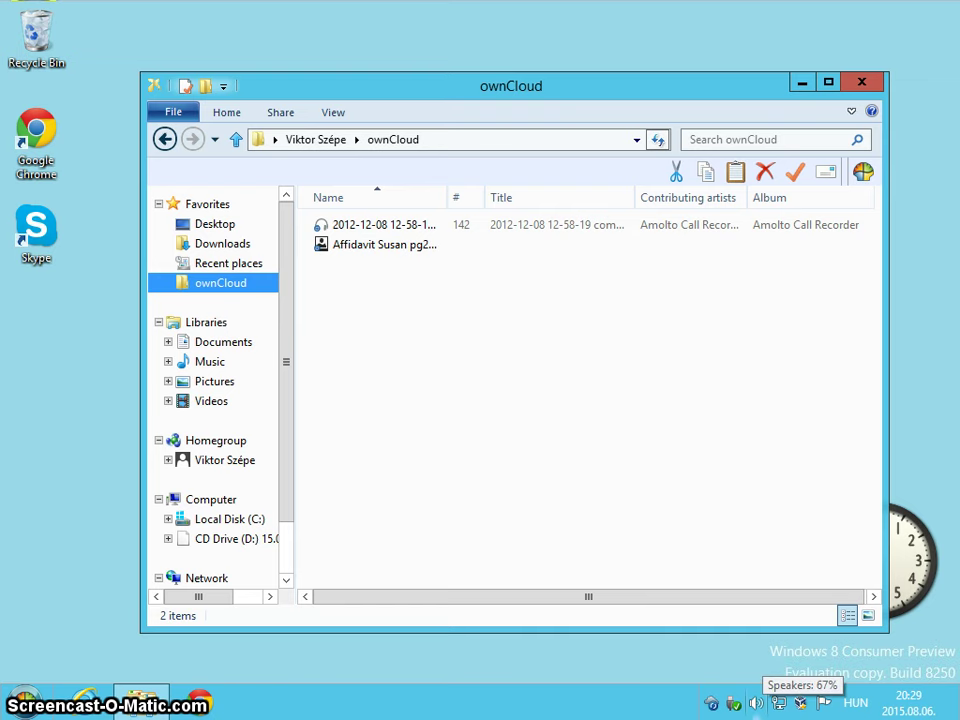
click(712, 702)
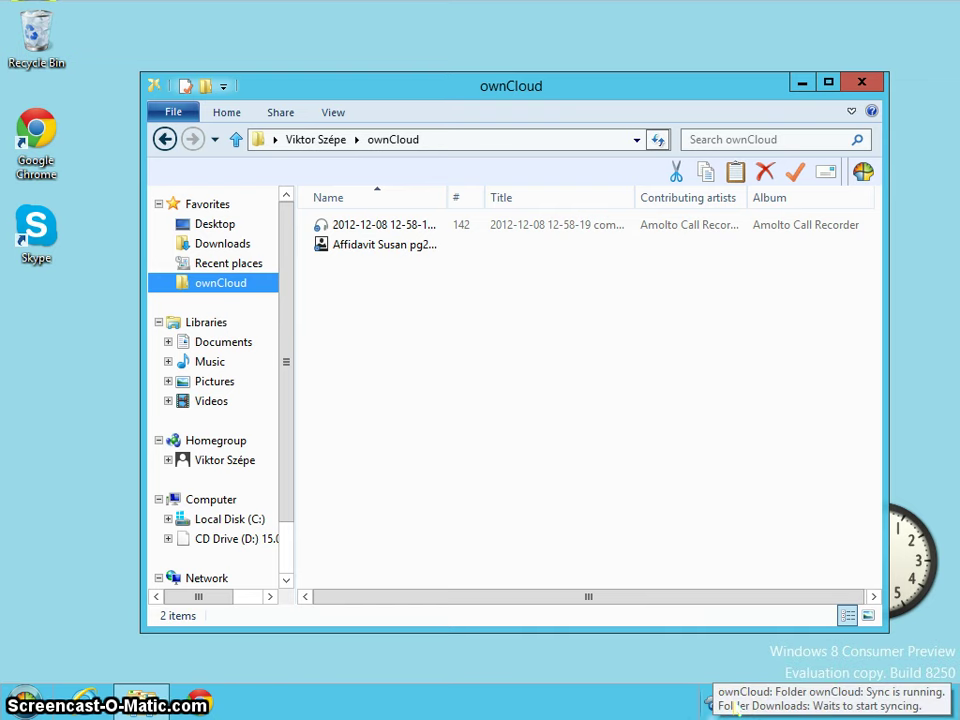
Pause the ownCloud folder's running sync, confirm stopping it, then resume it.
click(734, 705)
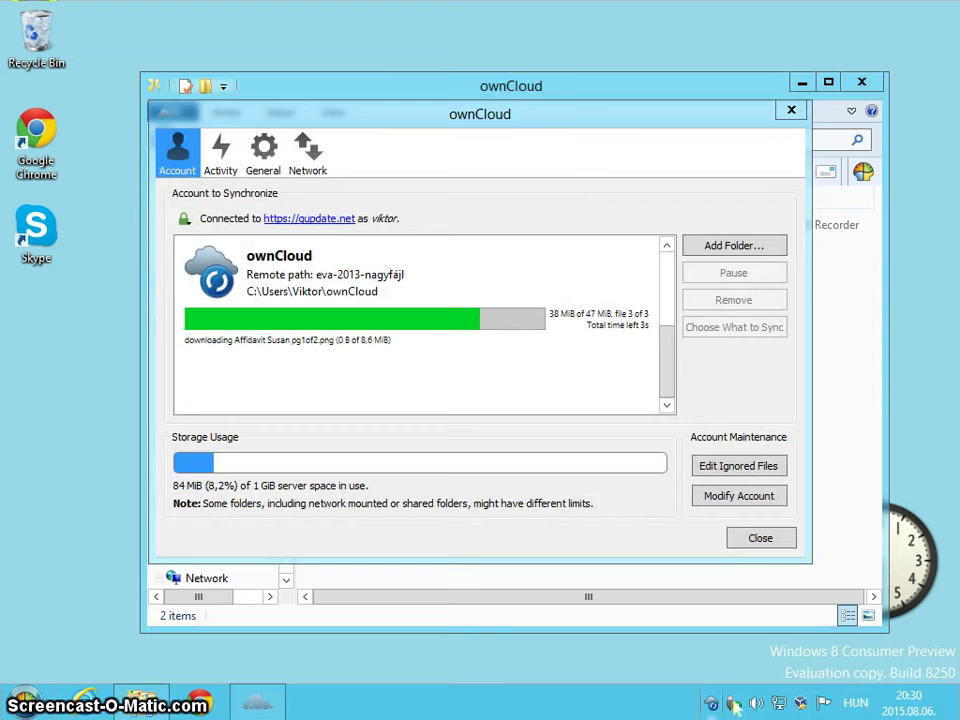
click(388, 320)
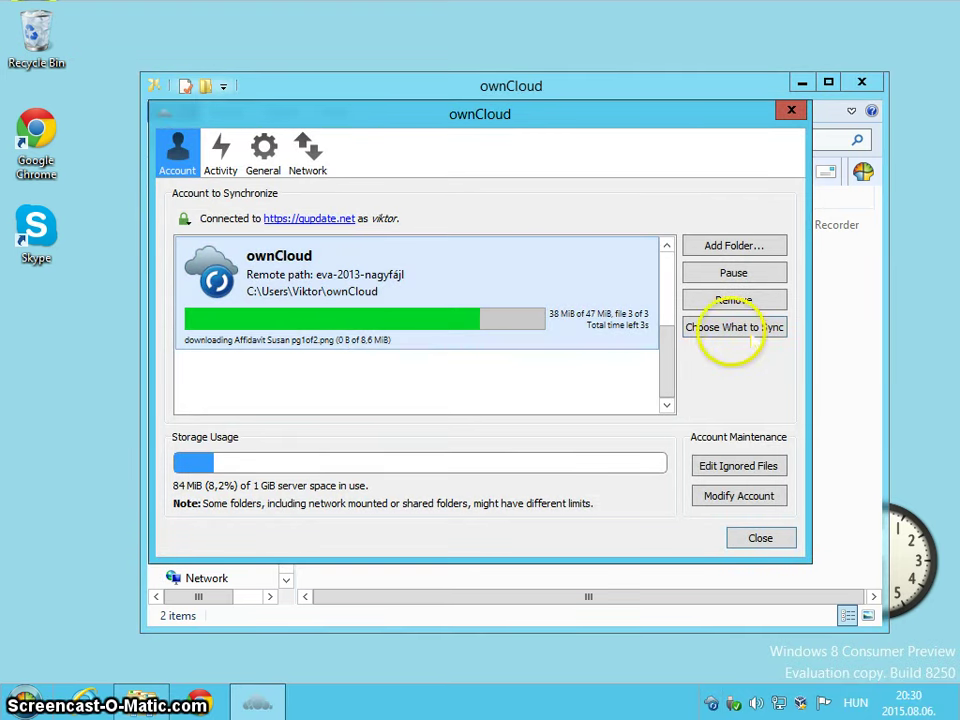
click(730, 272)
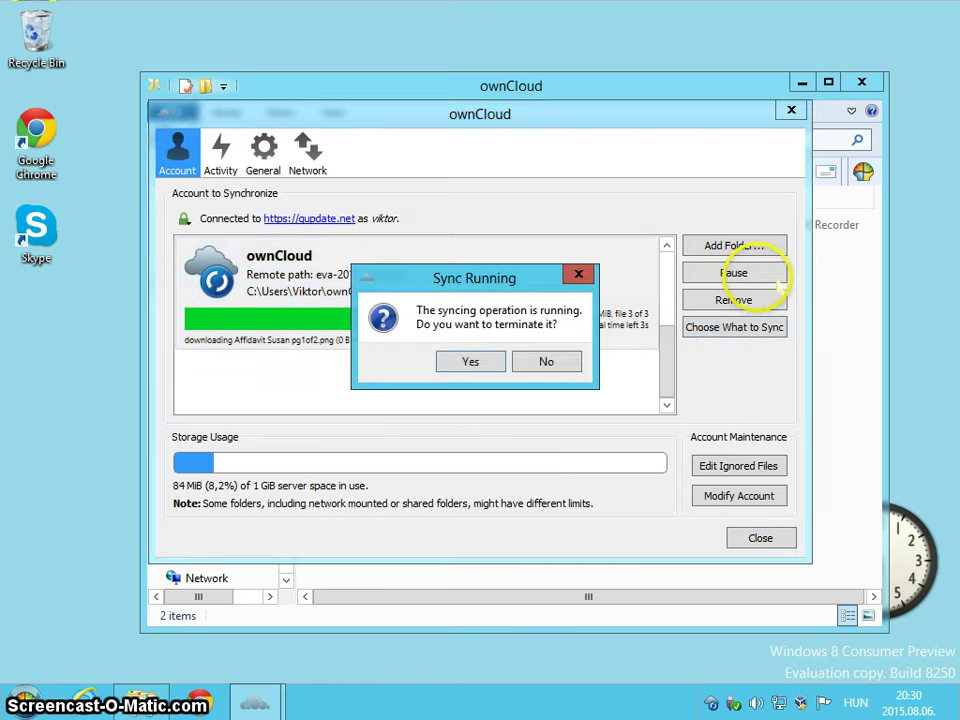
click(471, 365)
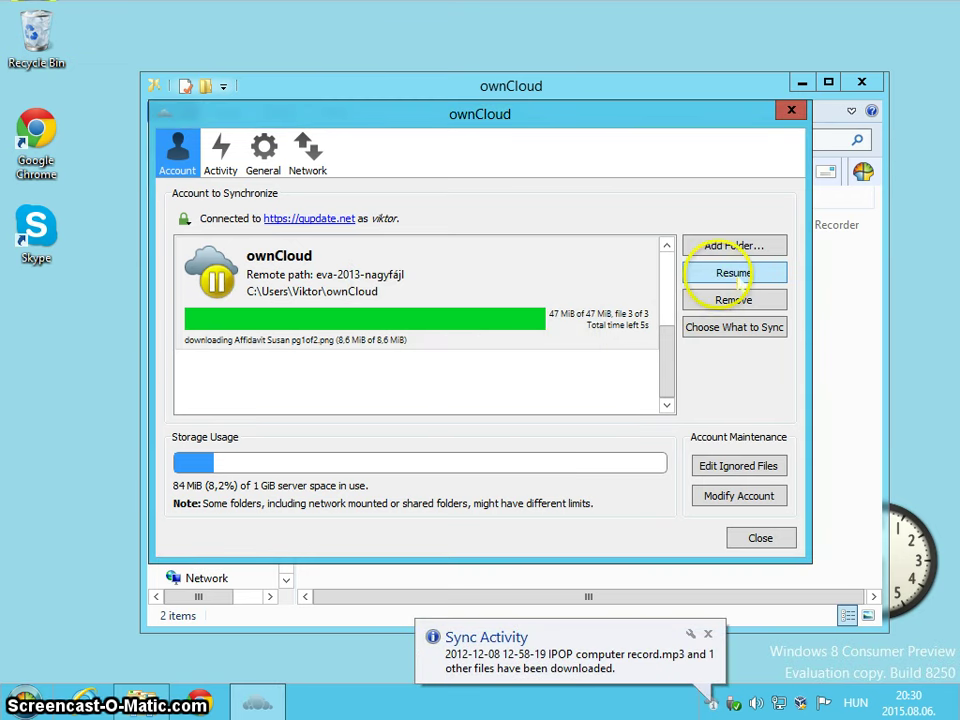
click(735, 276)
click(648, 340)
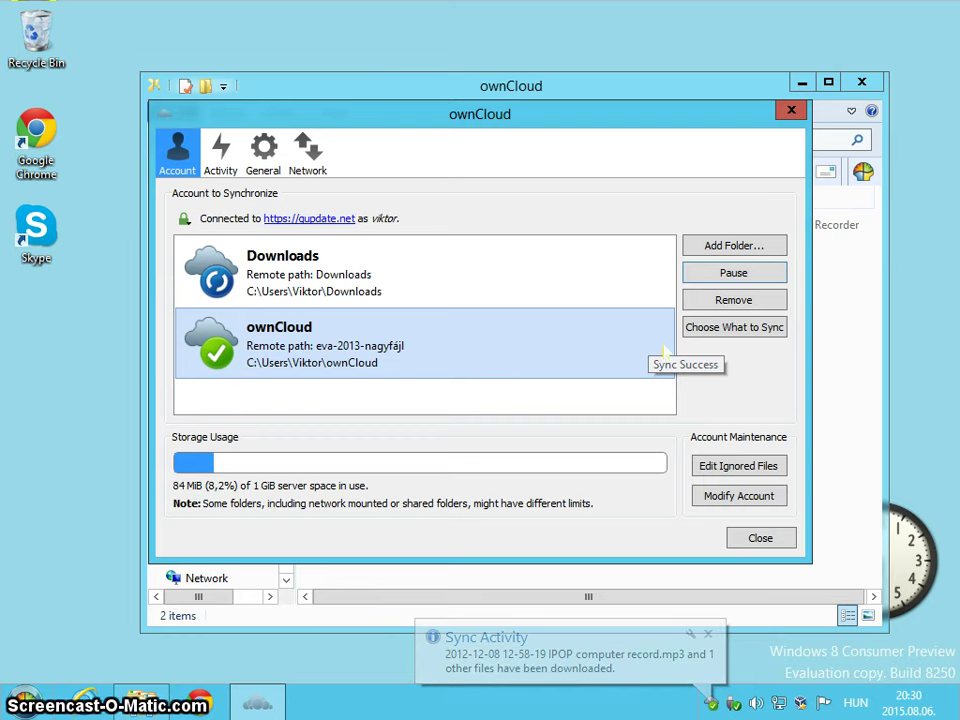
Close the client window and open the affidavit image in Photos.
click(791, 109)
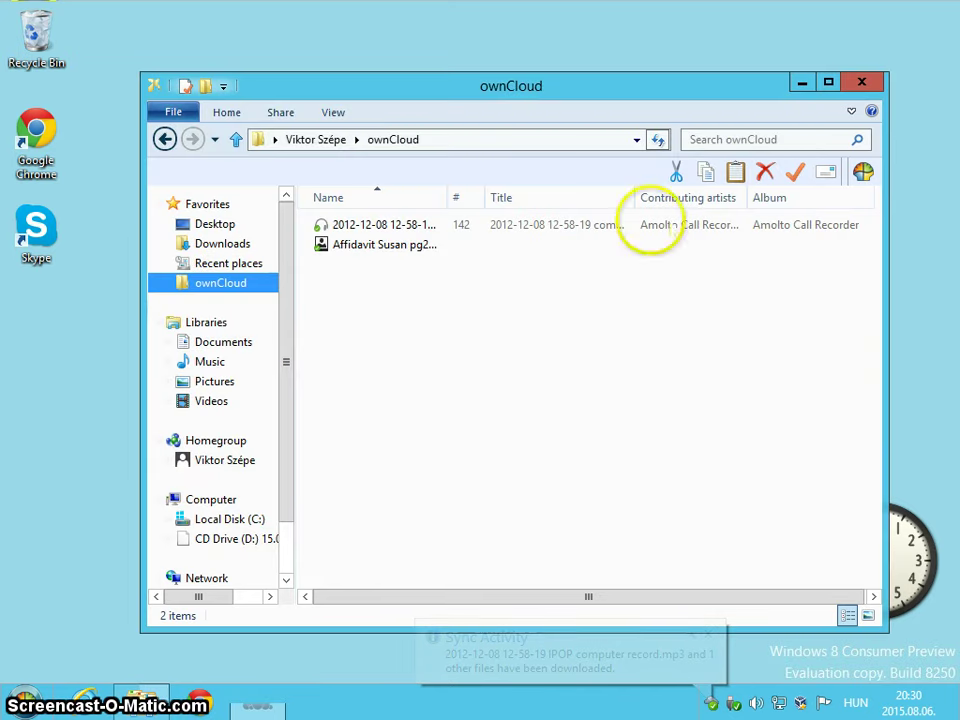
click(435, 348)
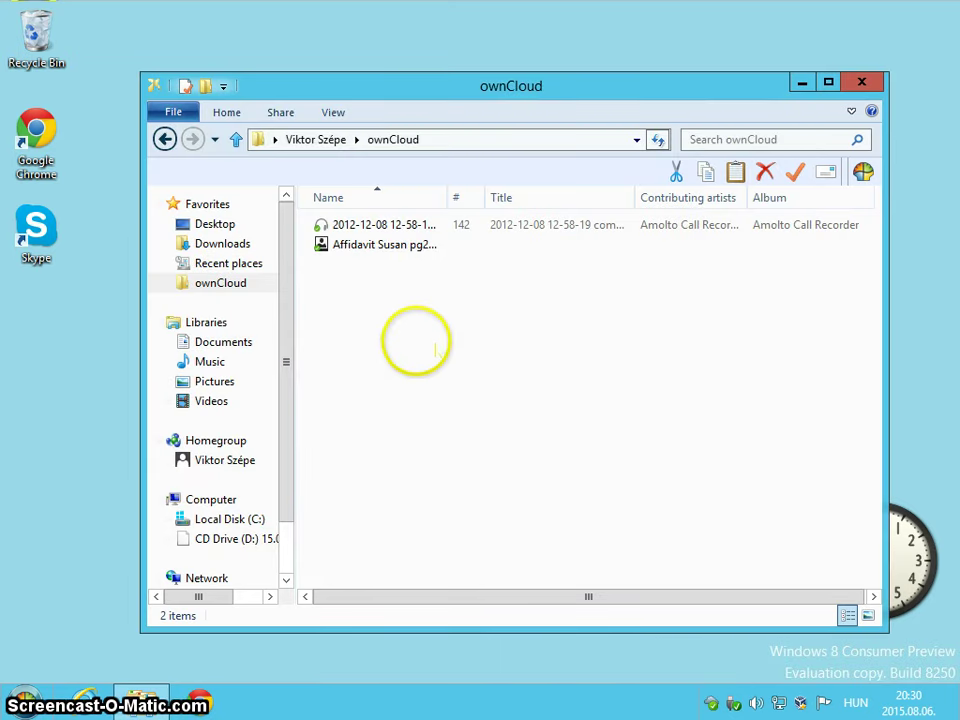
click(392, 227)
click(386, 246)
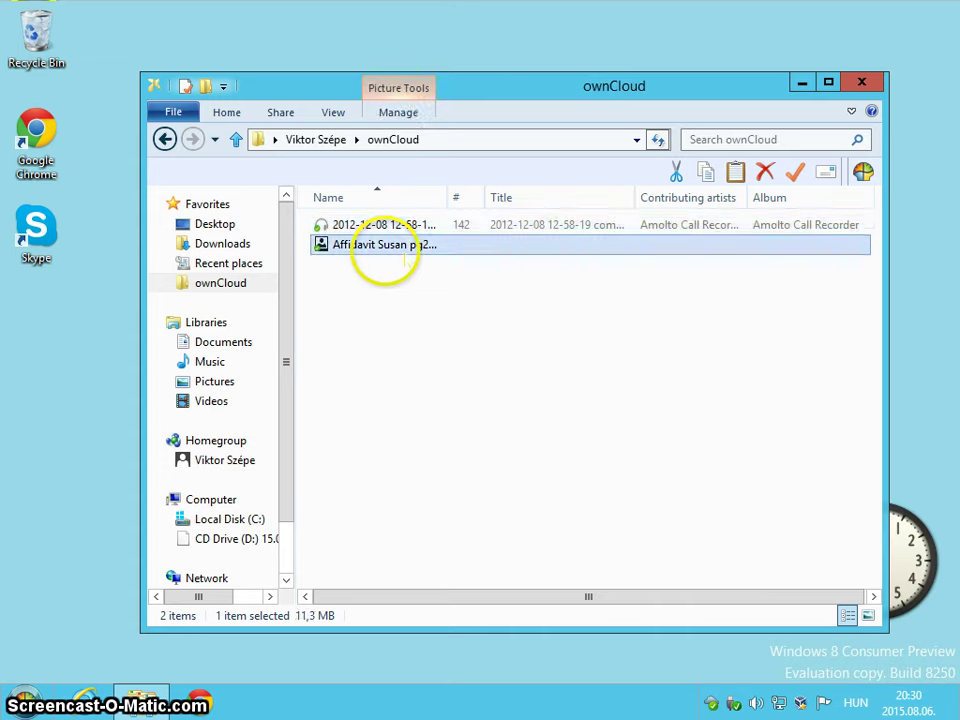
click(396, 224)
click(392, 248)
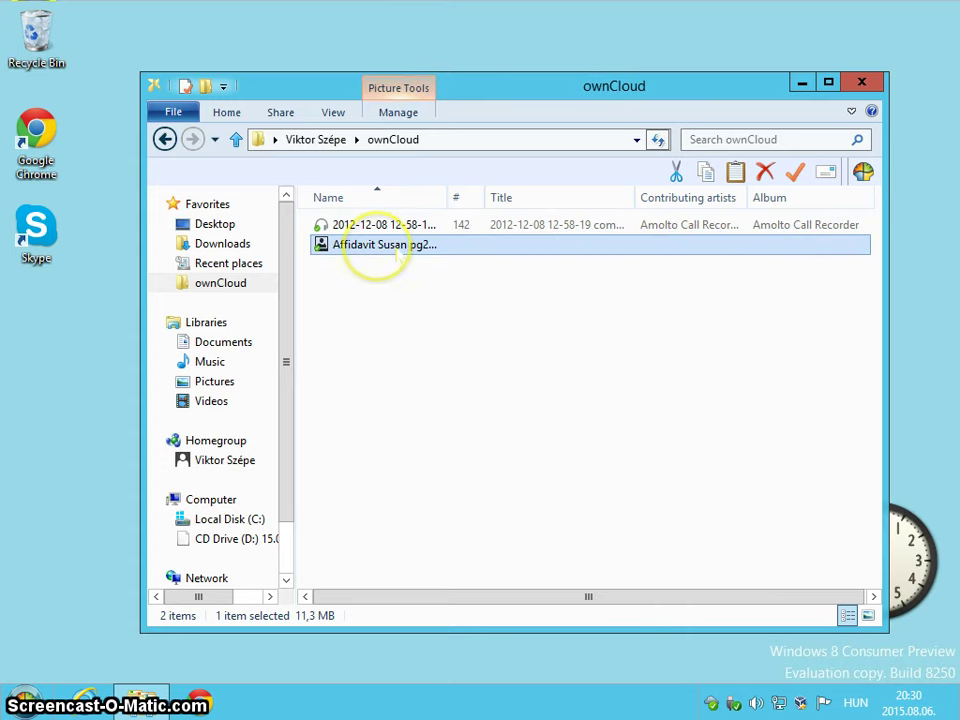
double_click(397, 256)
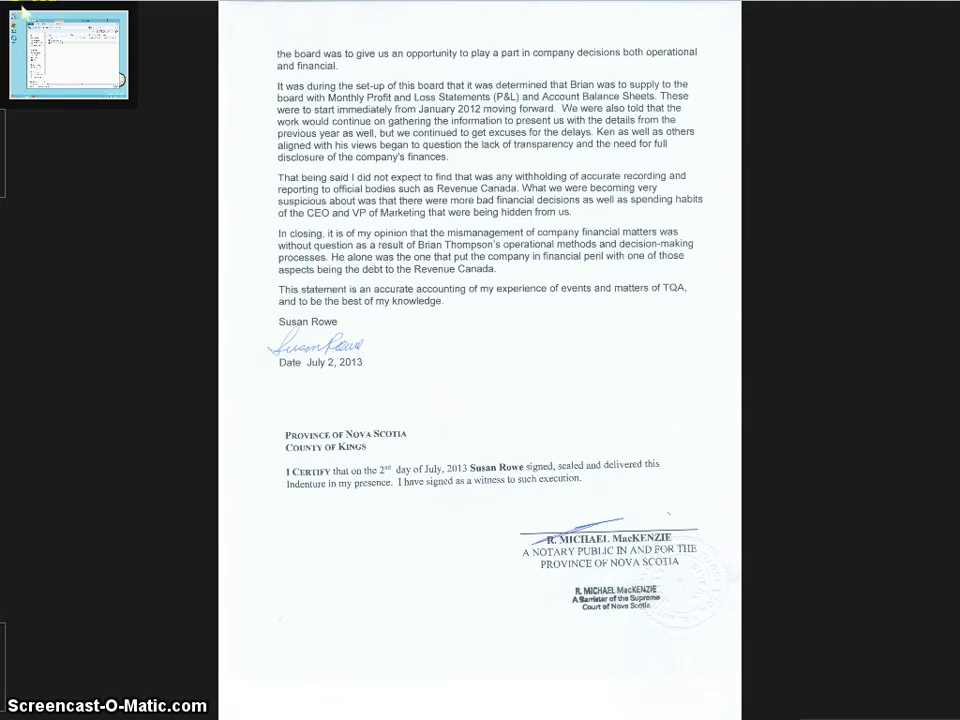
Play the 2012-12-08 call-recording MP3, then return to File Explorer.
click(22, 10)
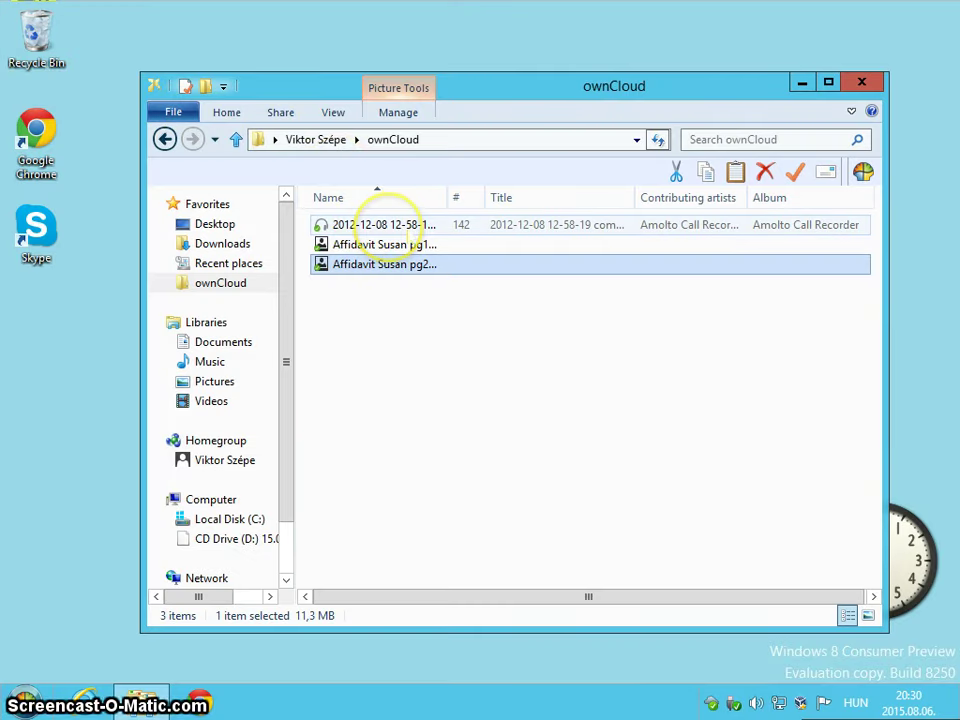
double_click(388, 224)
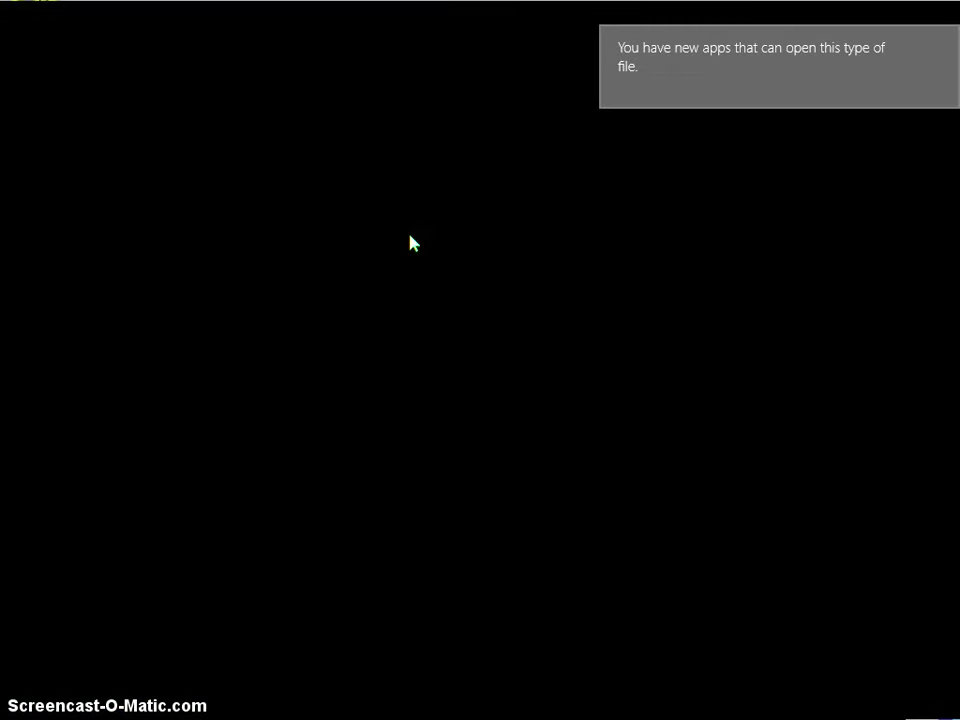
click(48, 44)
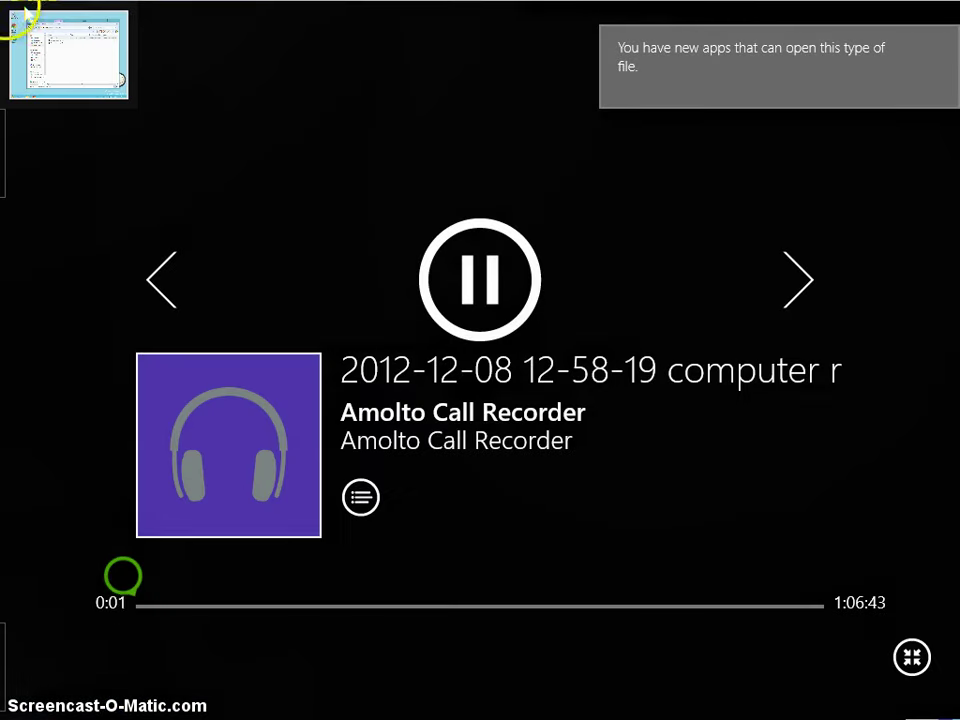
click(26, 13)
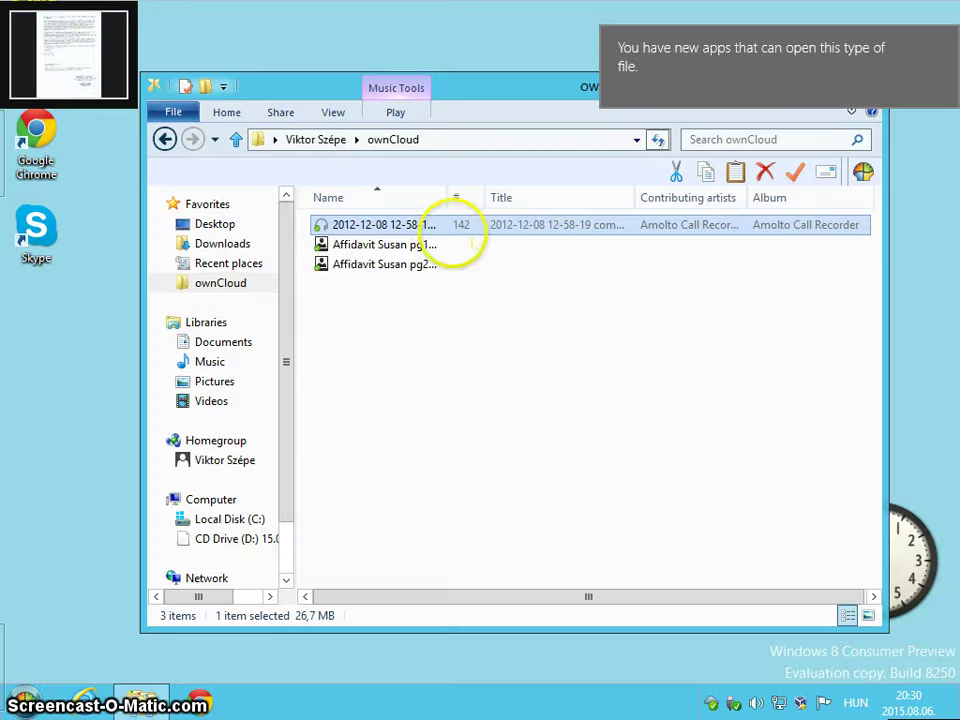
End the leftover Music and Photos apps from Task Manager, then close Task Manager.
right_click(425, 690)
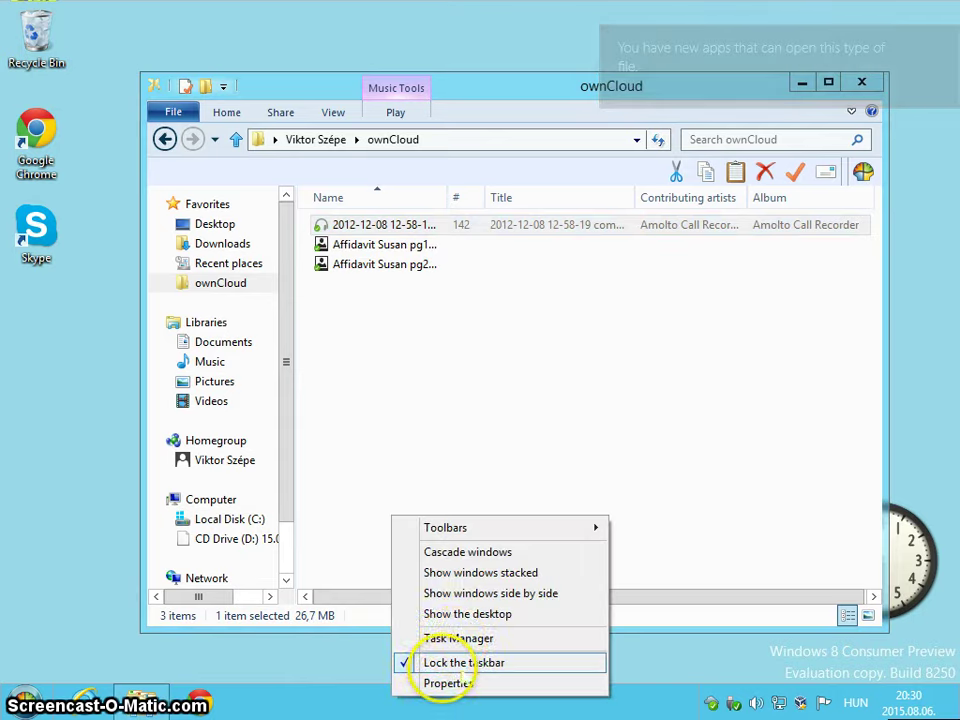
click(477, 640)
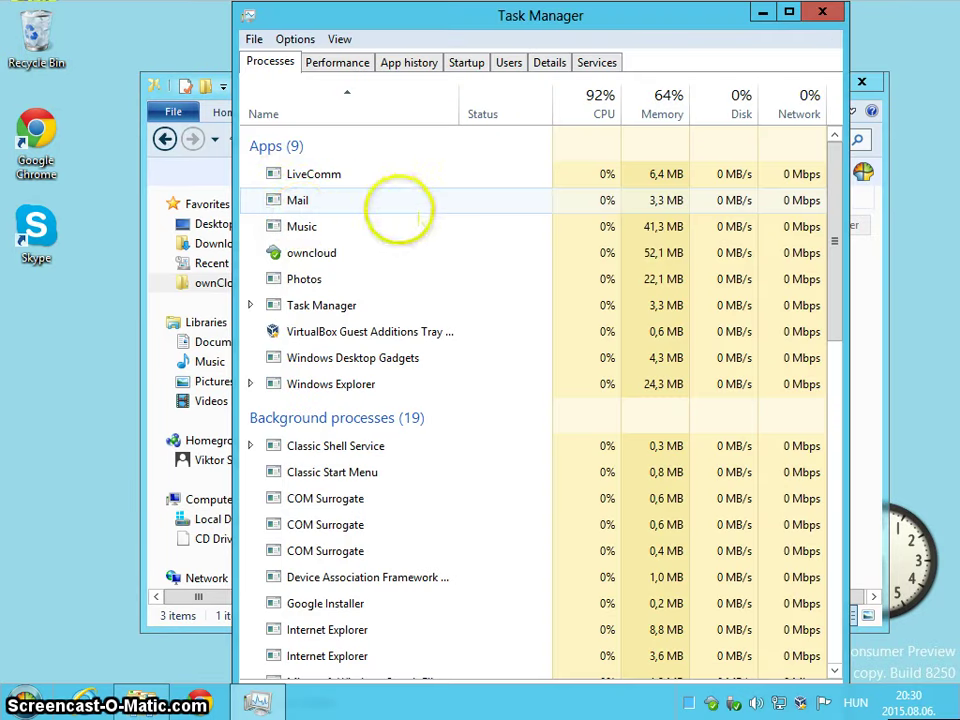
right_click(330, 228)
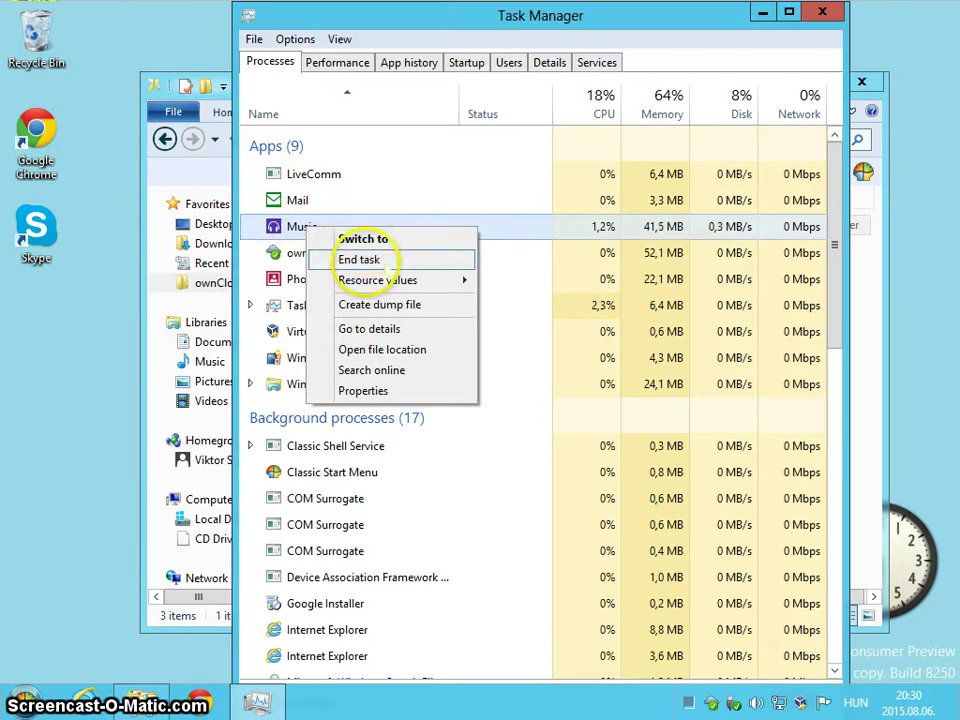
click(345, 258)
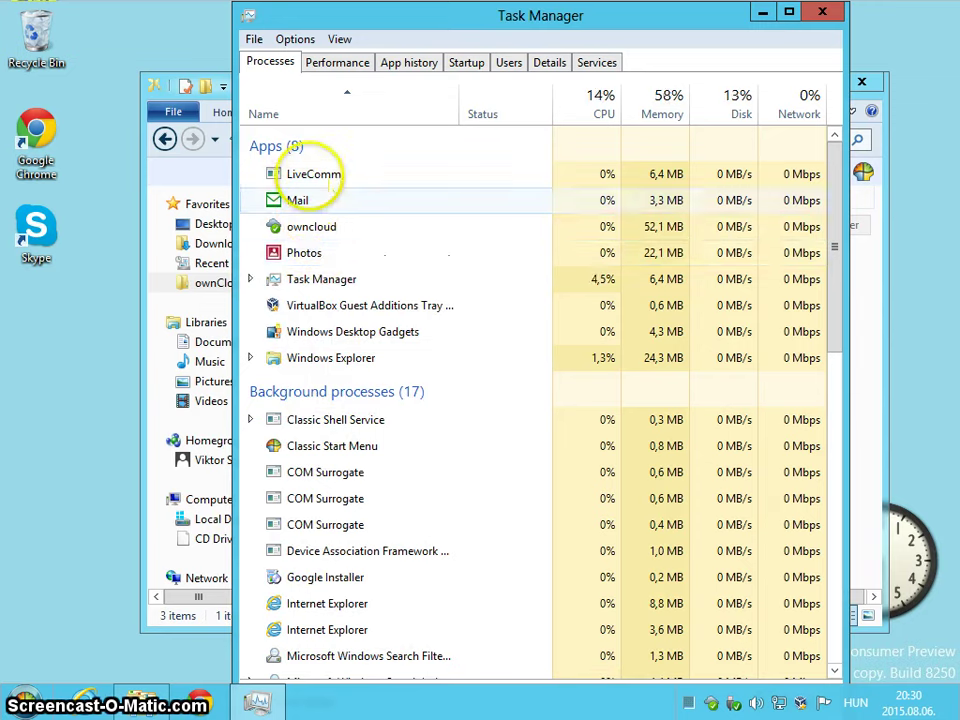
right_click(318, 258)
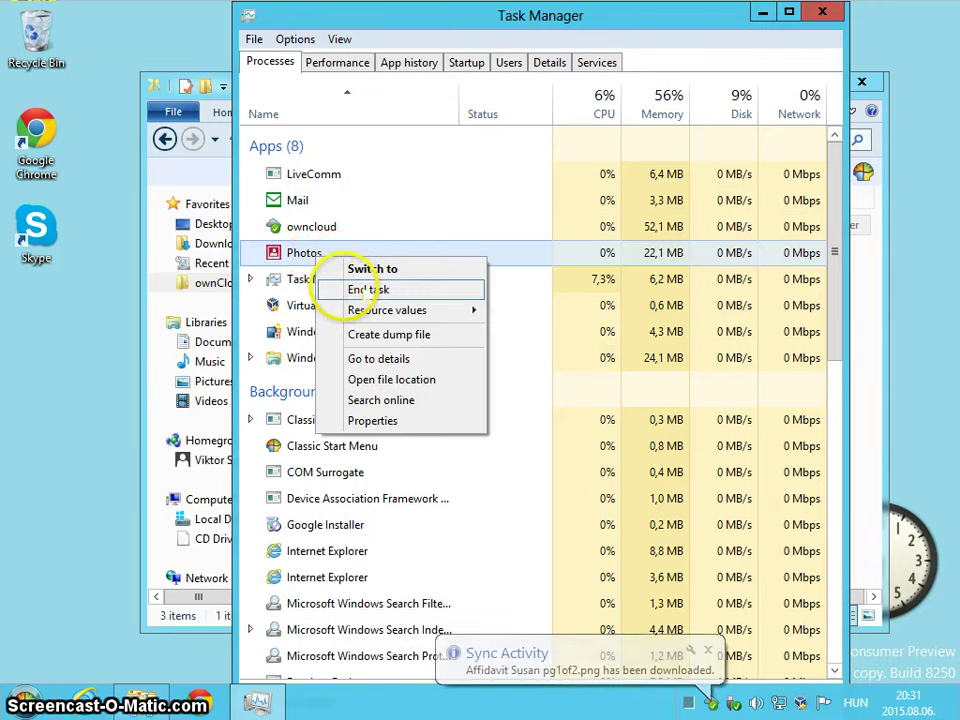
click(385, 288)
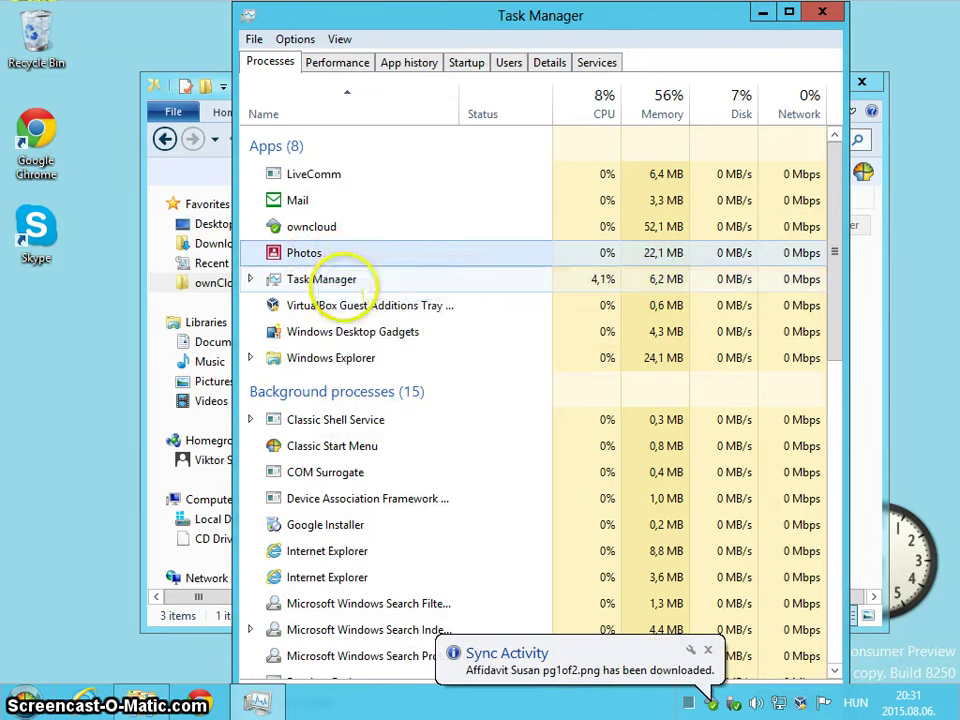
click(822, 12)
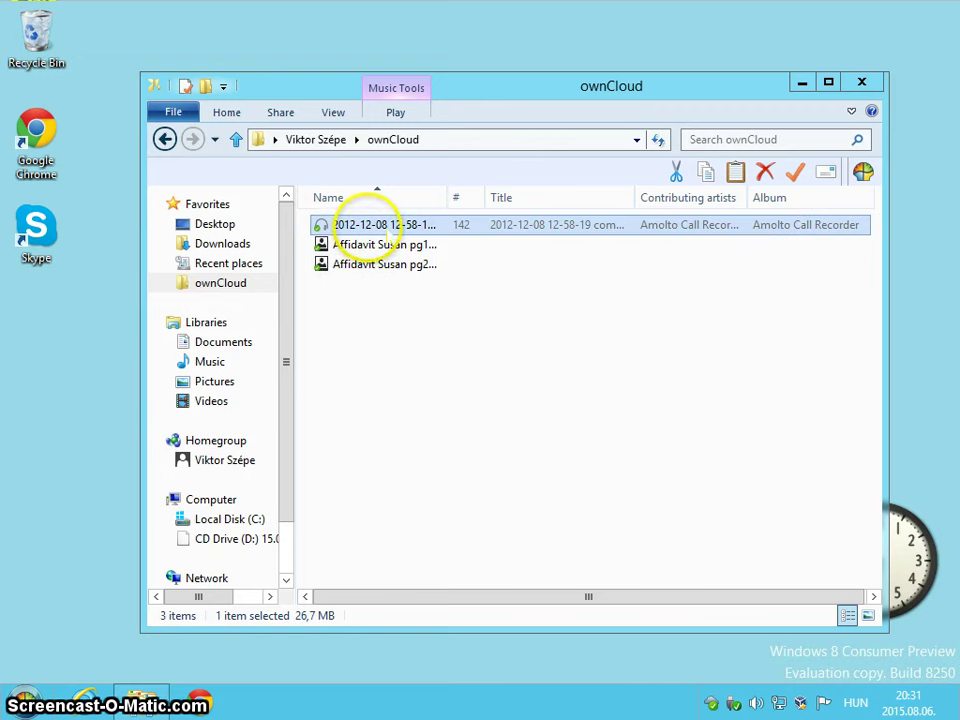
Create a public ownCloud link, expiring 2015.08.16, for the 2012-12-08 IPOP call-recording MP3.
right_click(368, 229)
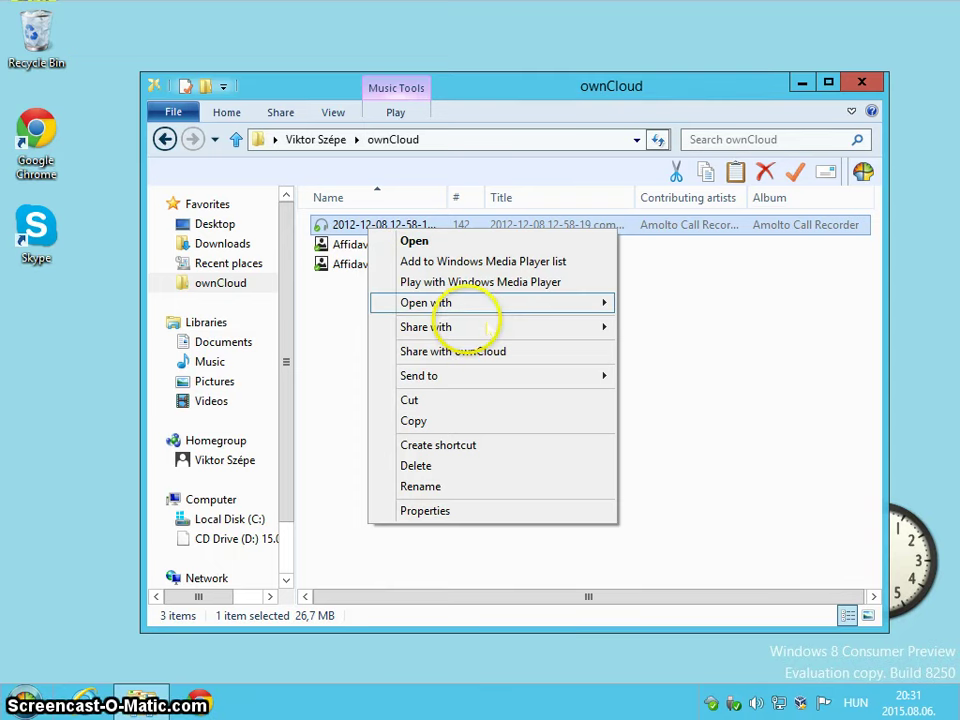
right_click(358, 224)
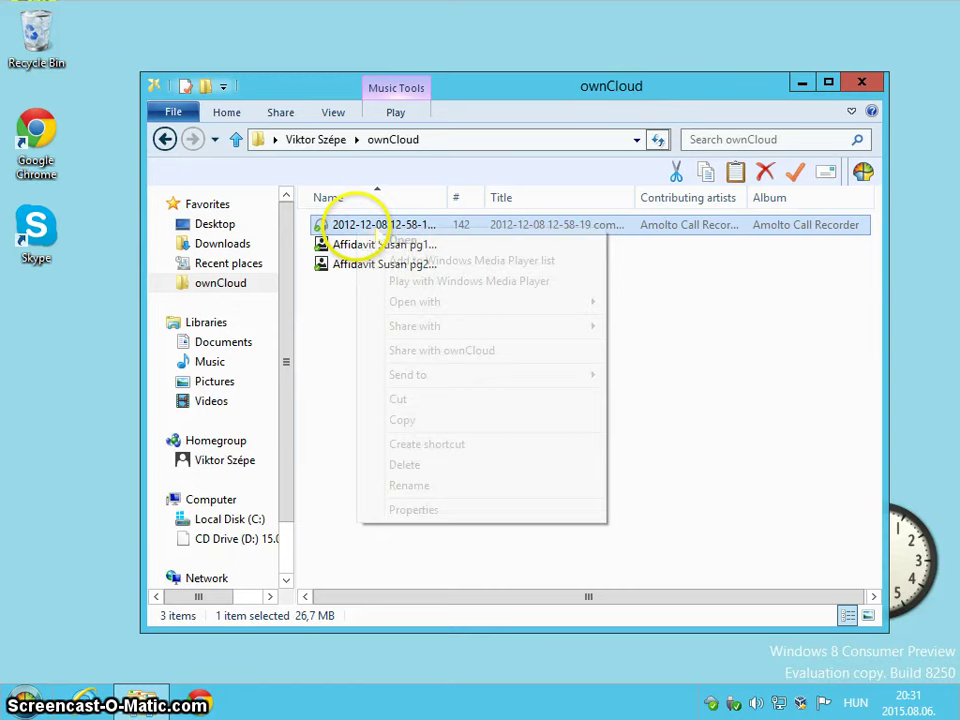
click(464, 355)
click(281, 299)
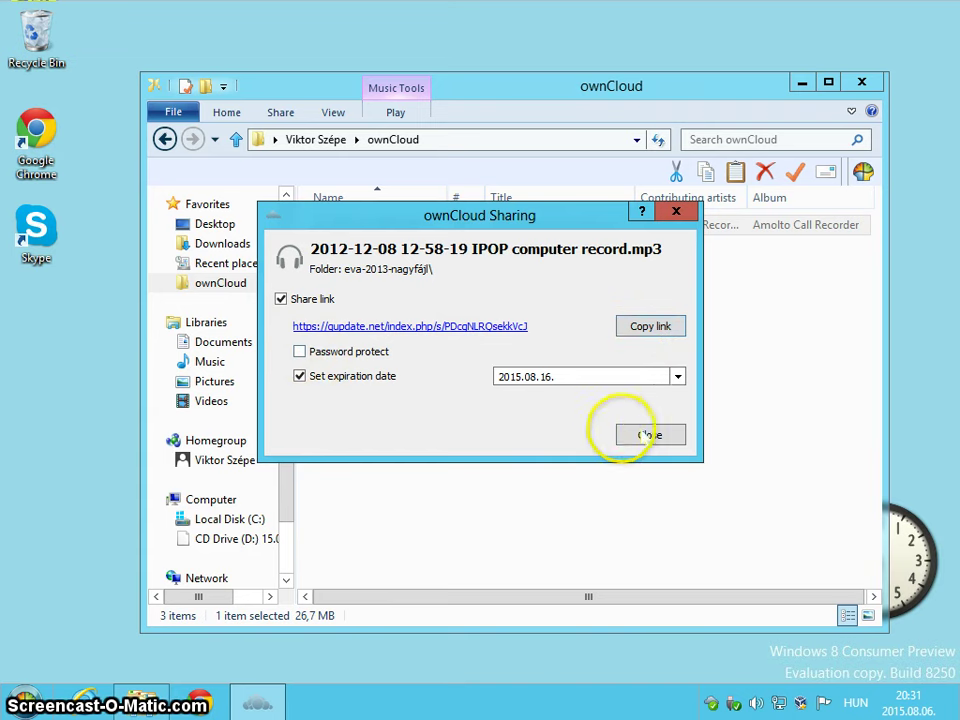
click(645, 434)
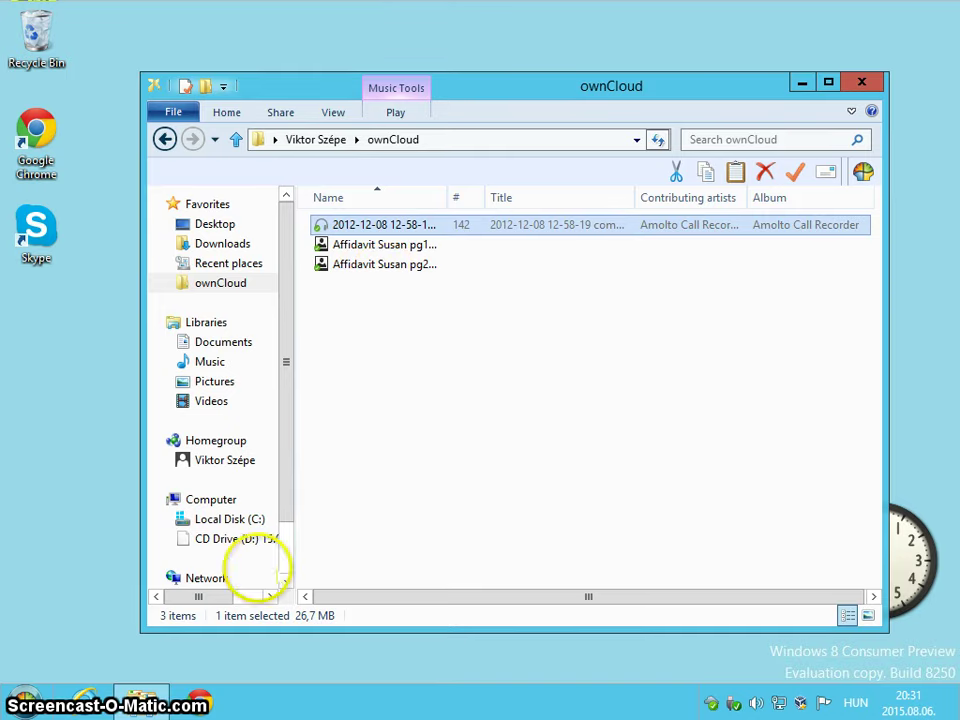
Load the pasted share link in Internet Explorer, save the call-recording MP3, then close IE.
click(97, 694)
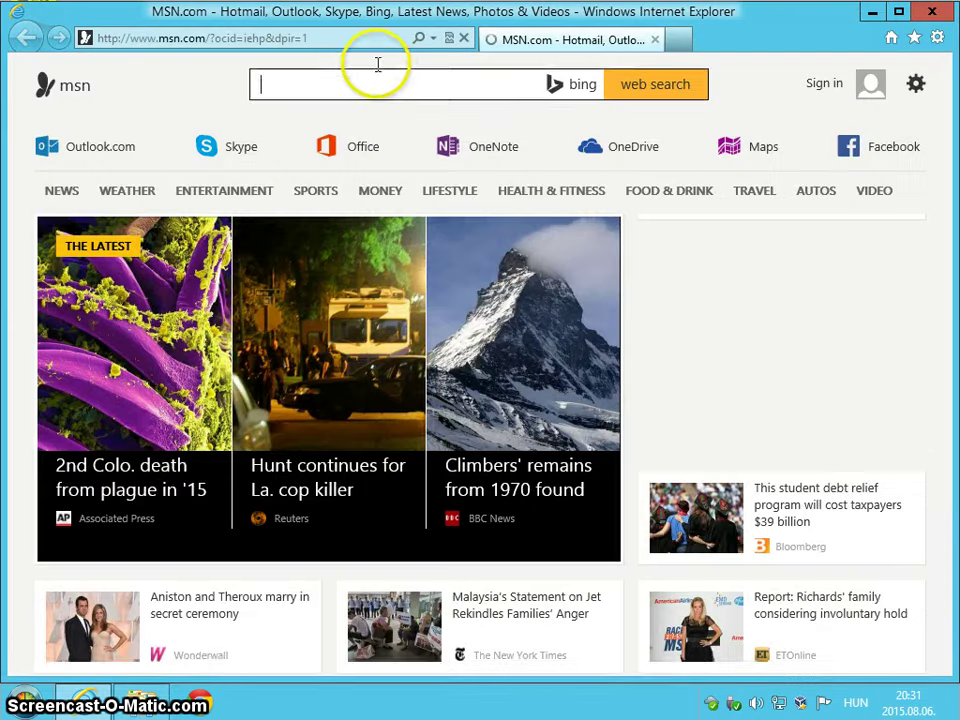
click(365, 40)
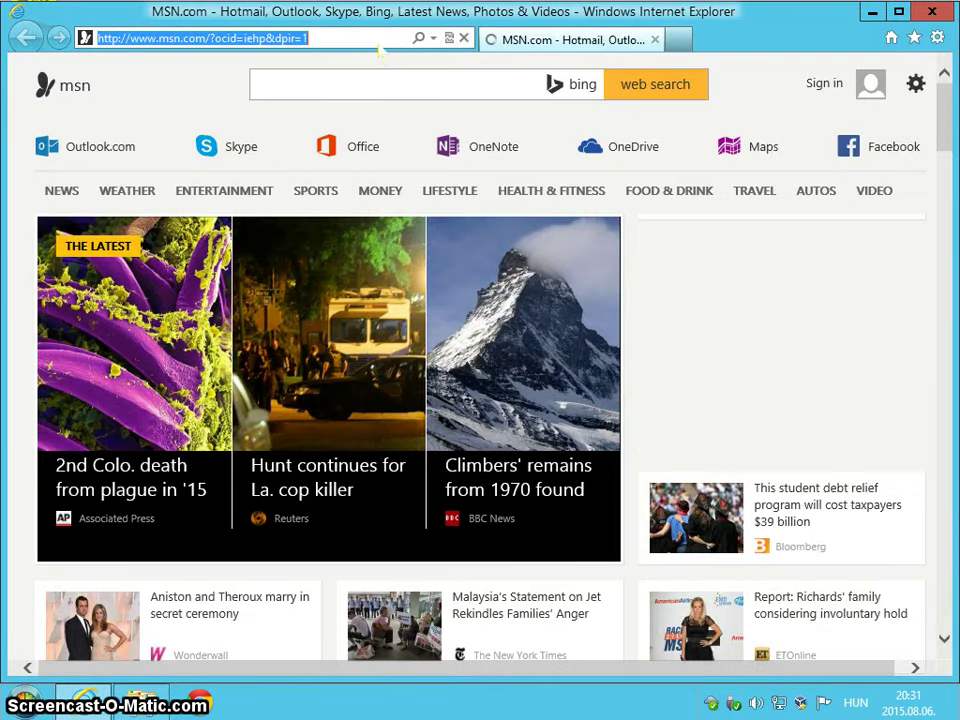
text(https://qupdate.net/index.php/s/PDcgNLRQsekkVcJ)
key(Return)
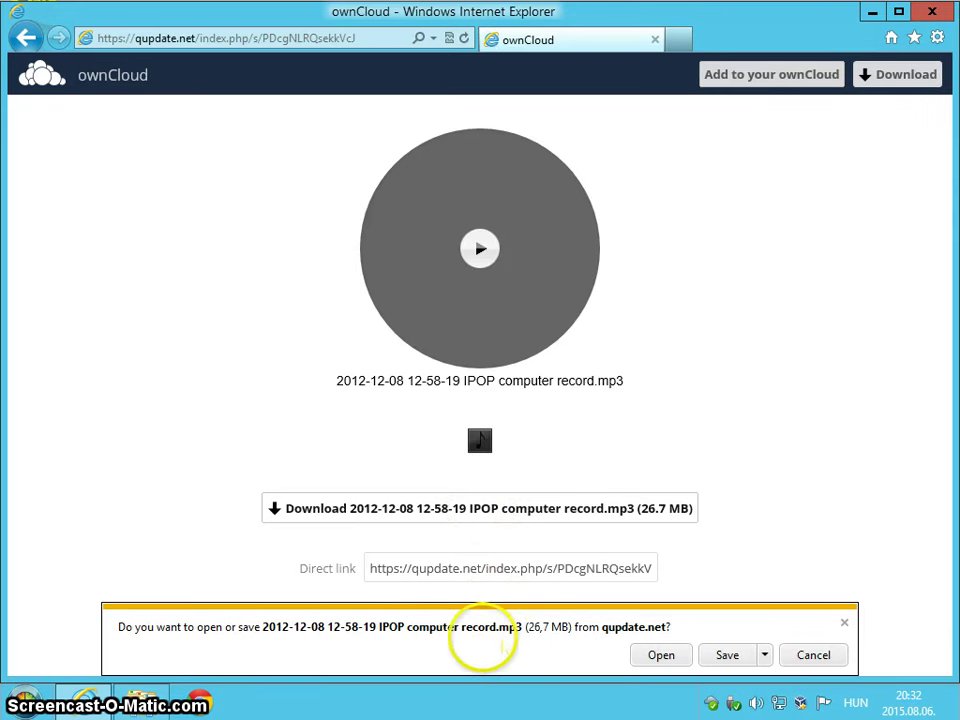
click(728, 657)
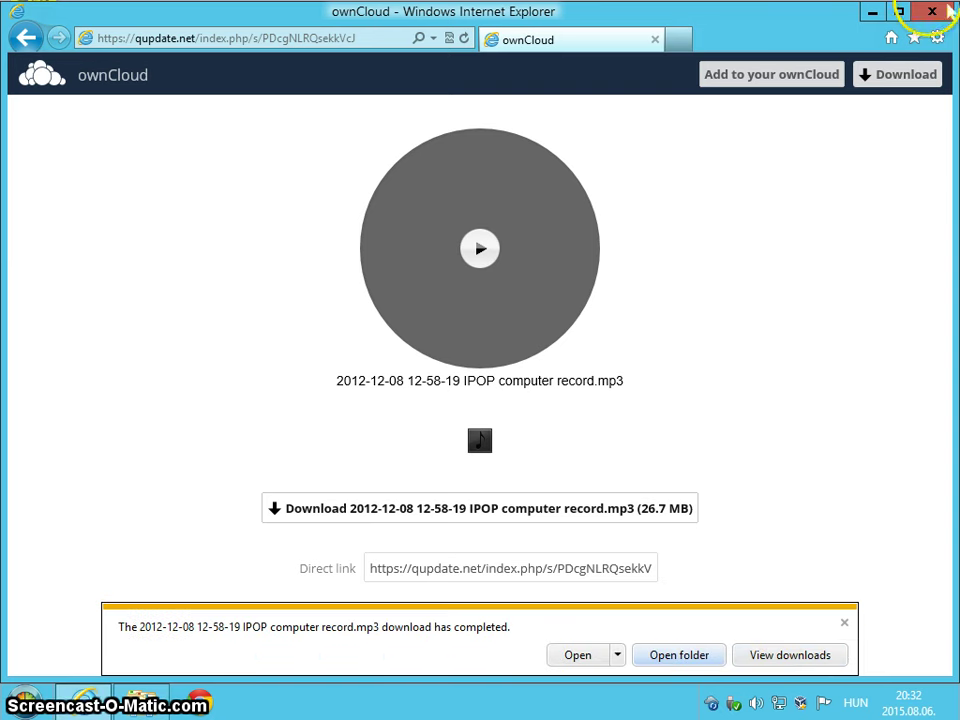
click(935, 12)
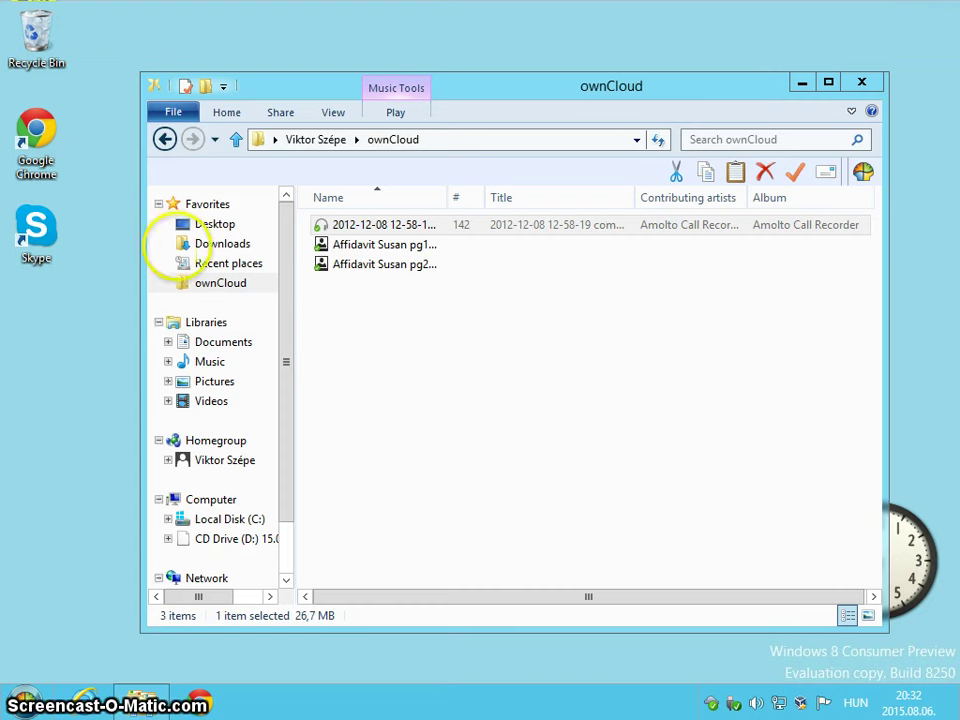
Open Downloads and let the ownCloud client finish syncing, reaching 111 MiB (10,8%) of 1 GiB.
click(222, 244)
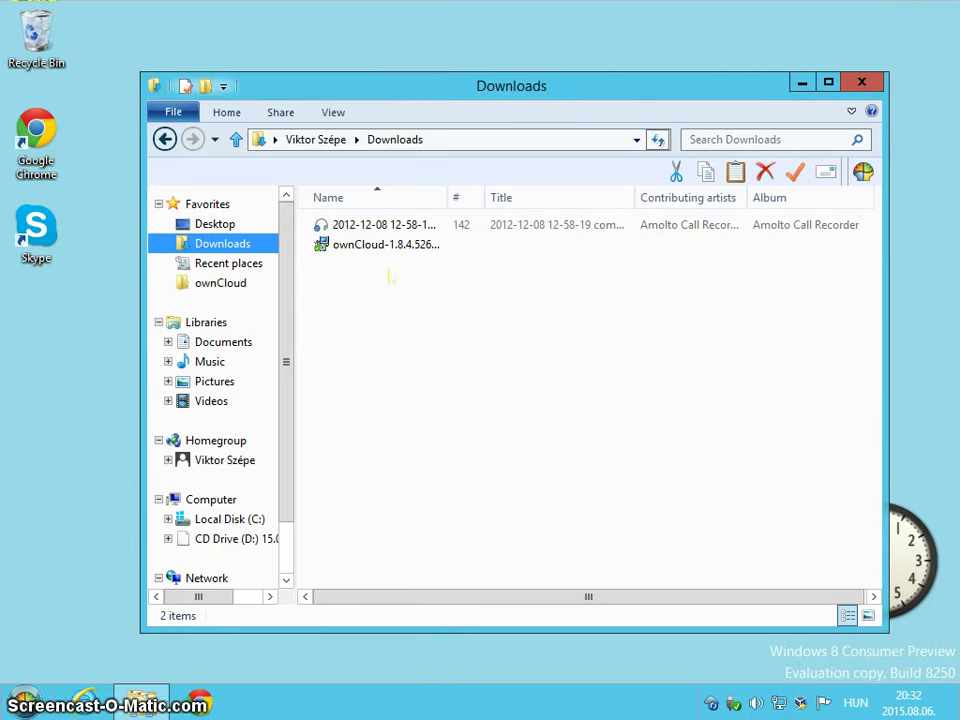
click(360, 228)
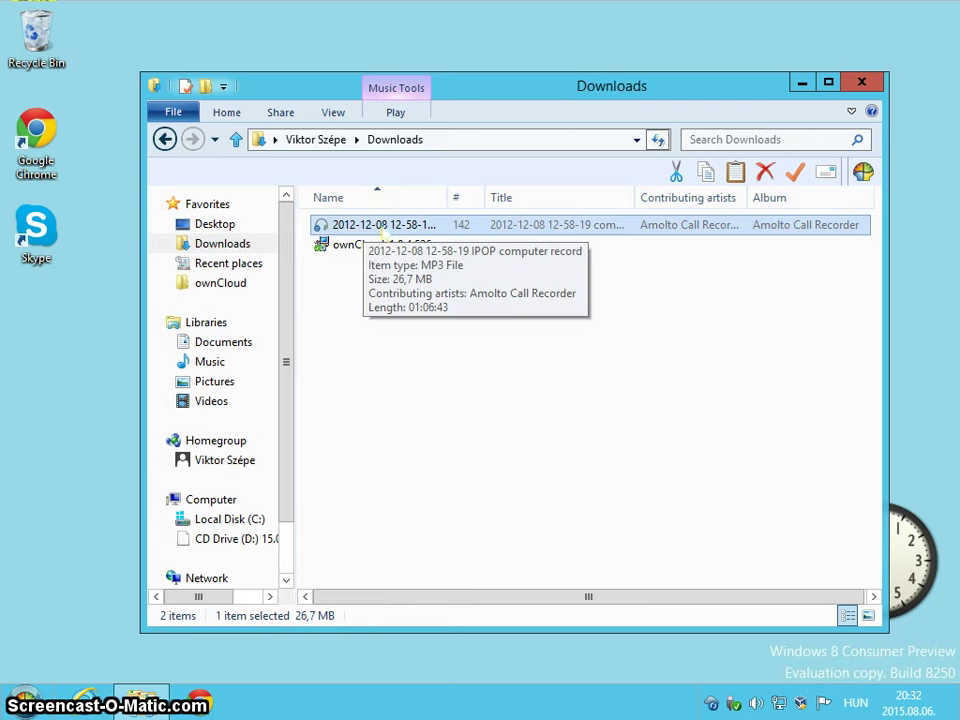
click(711, 703)
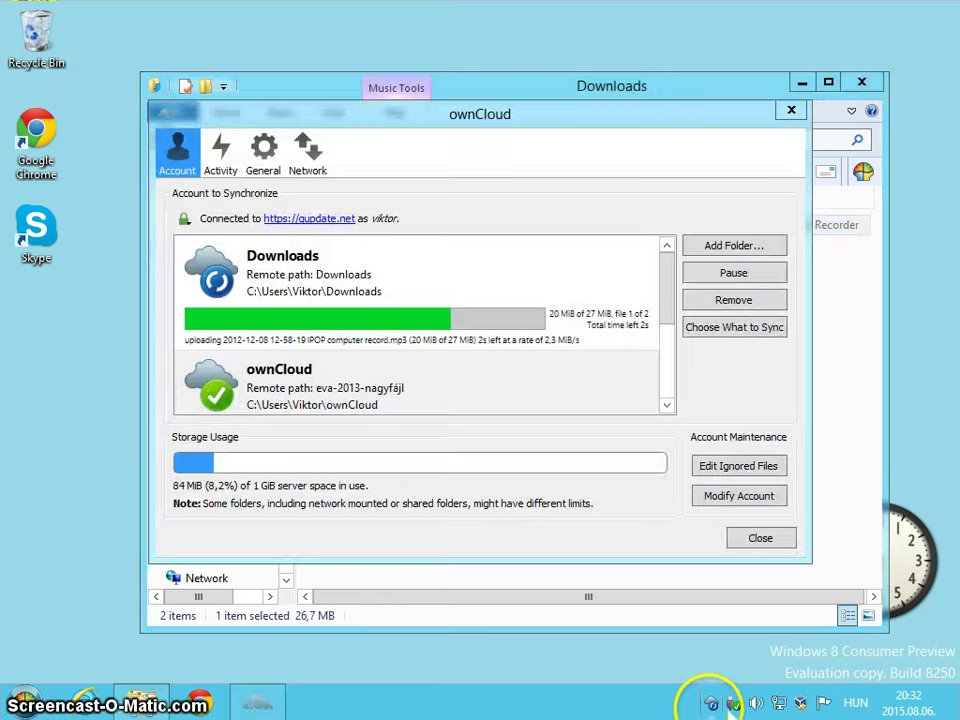
click(785, 415)
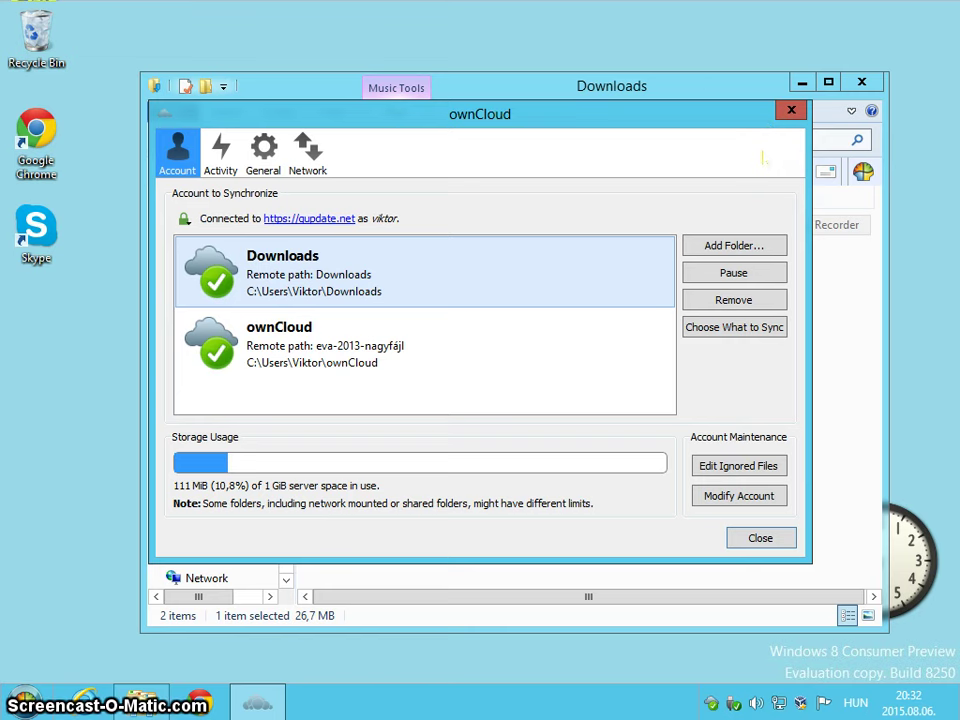
click(790, 110)
Make a 'new one' folder in the ownCloud folder and move both Affidavit images into it.
click(230, 285)
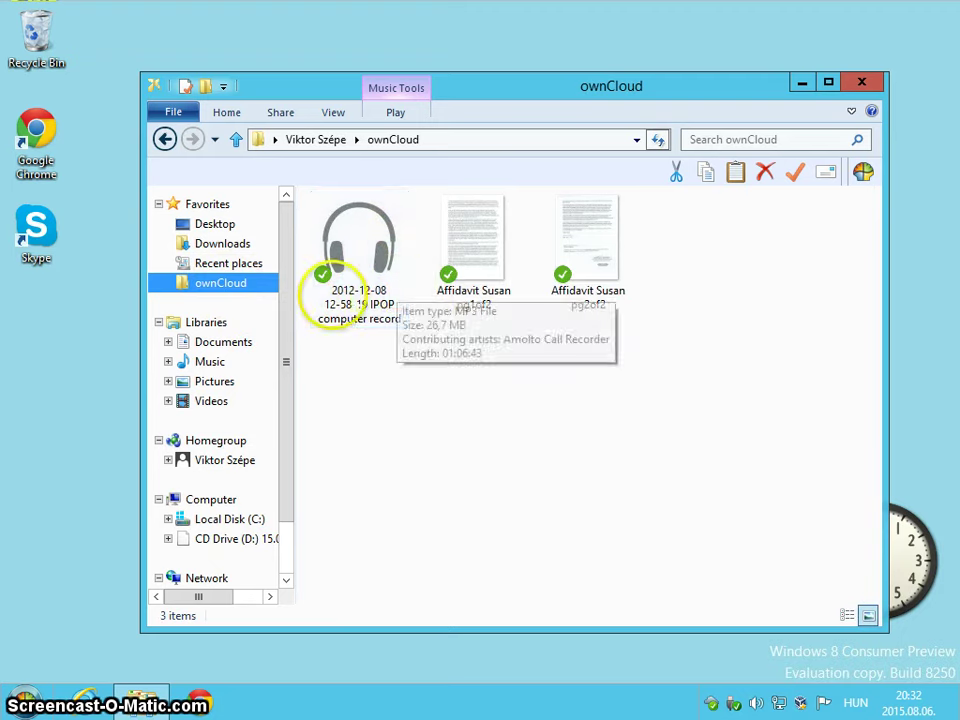
right_click(511, 397)
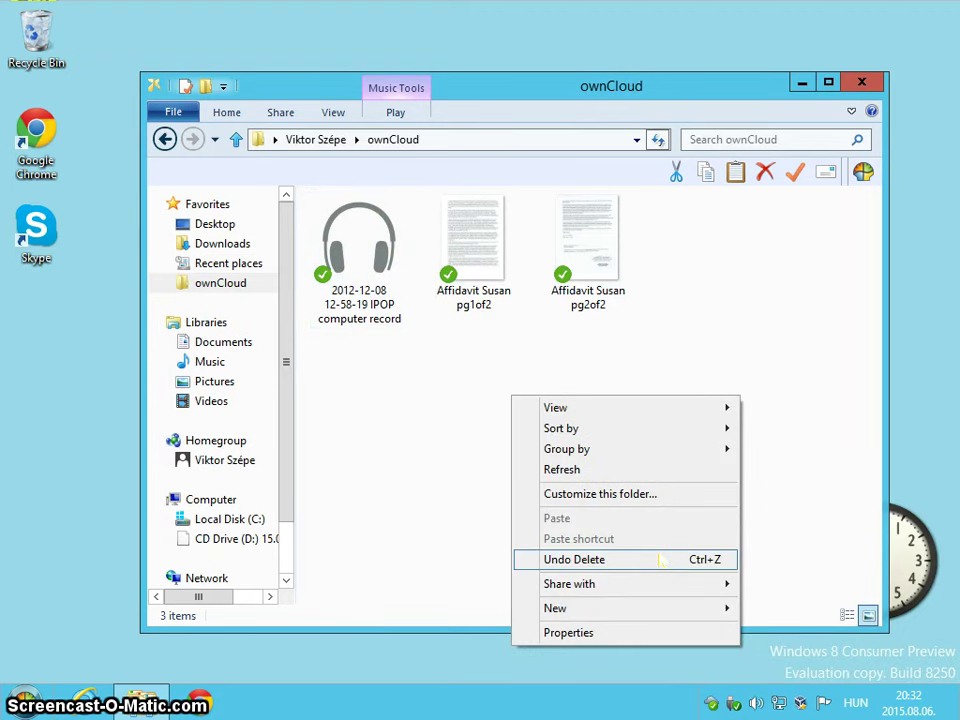
mouse_move(596, 608)
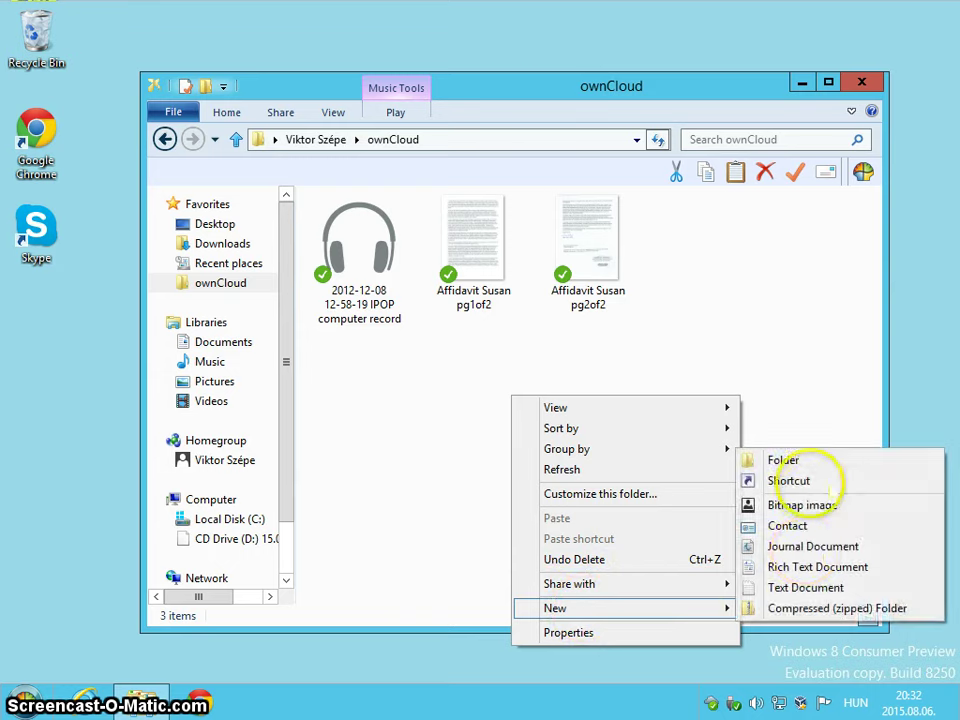
click(784, 460)
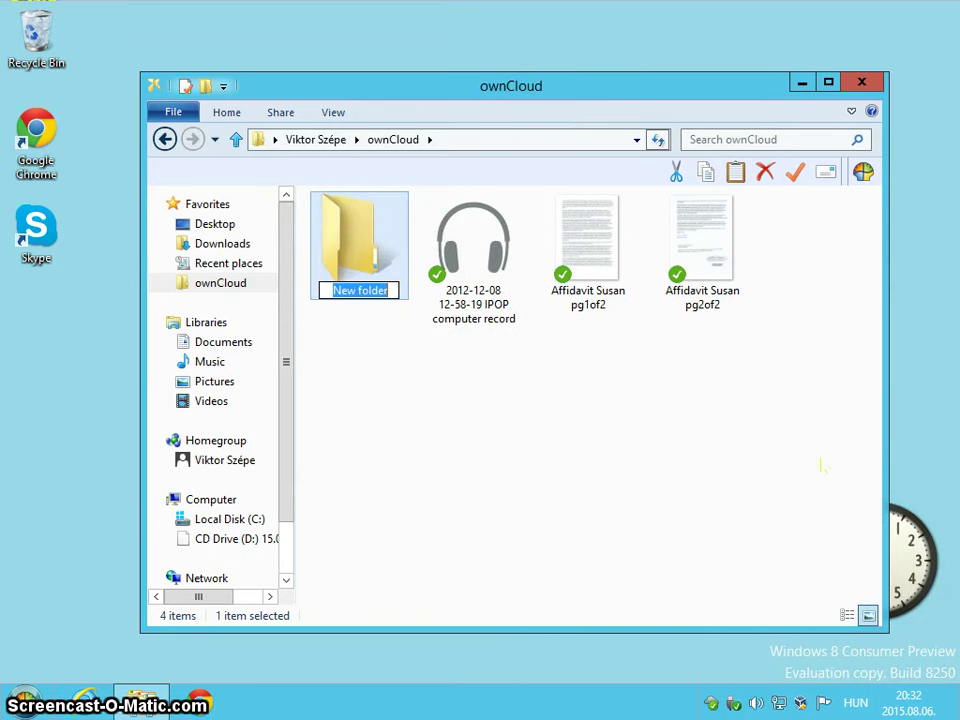
key(Return)
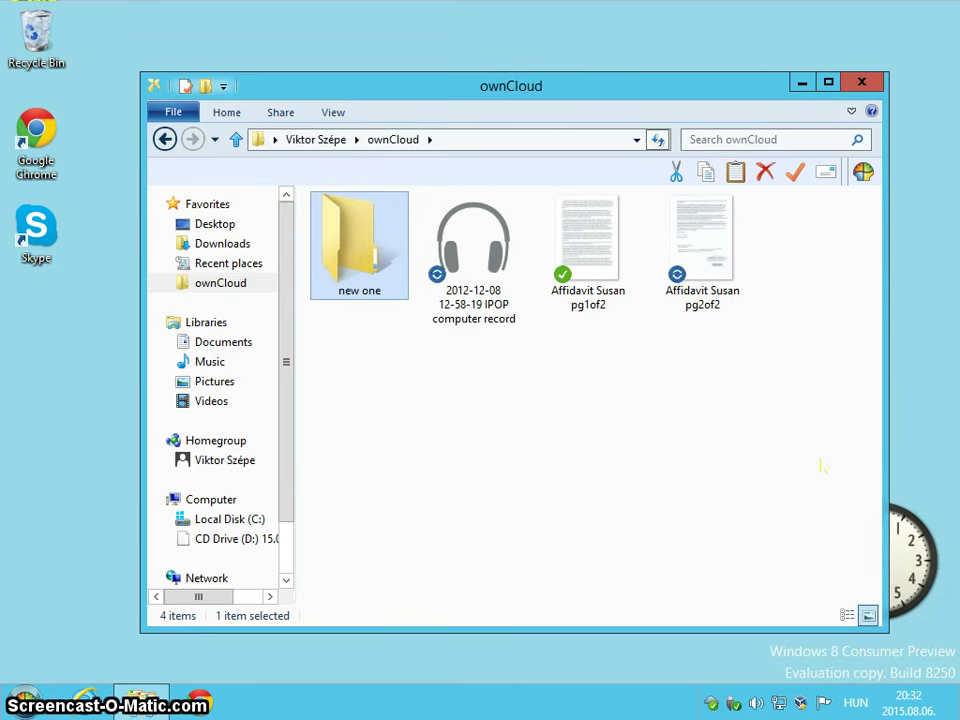
drag(559, 407, 362, 258)
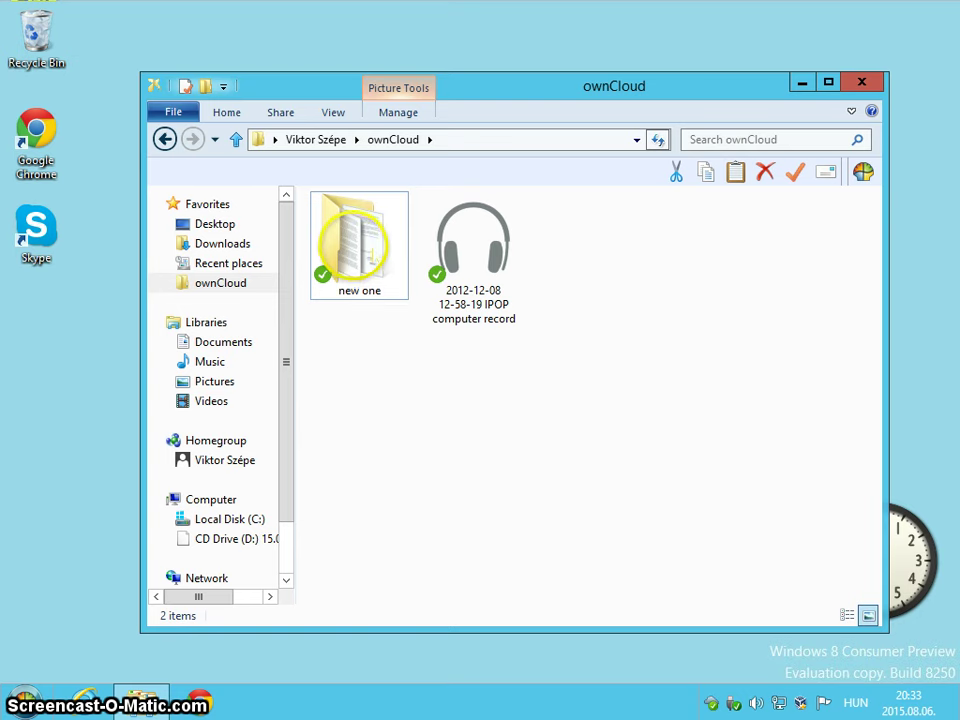
Copy a public ownCloud share link for the 'new one' folder and close the Explorer window.
right_click(357, 247)
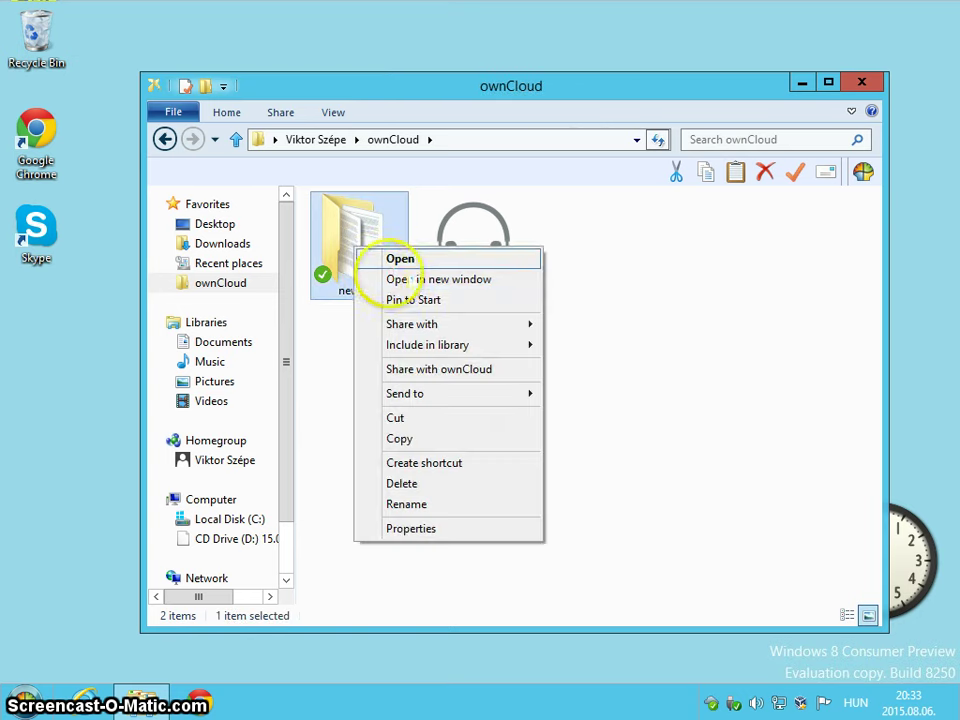
click(470, 369)
click(426, 355)
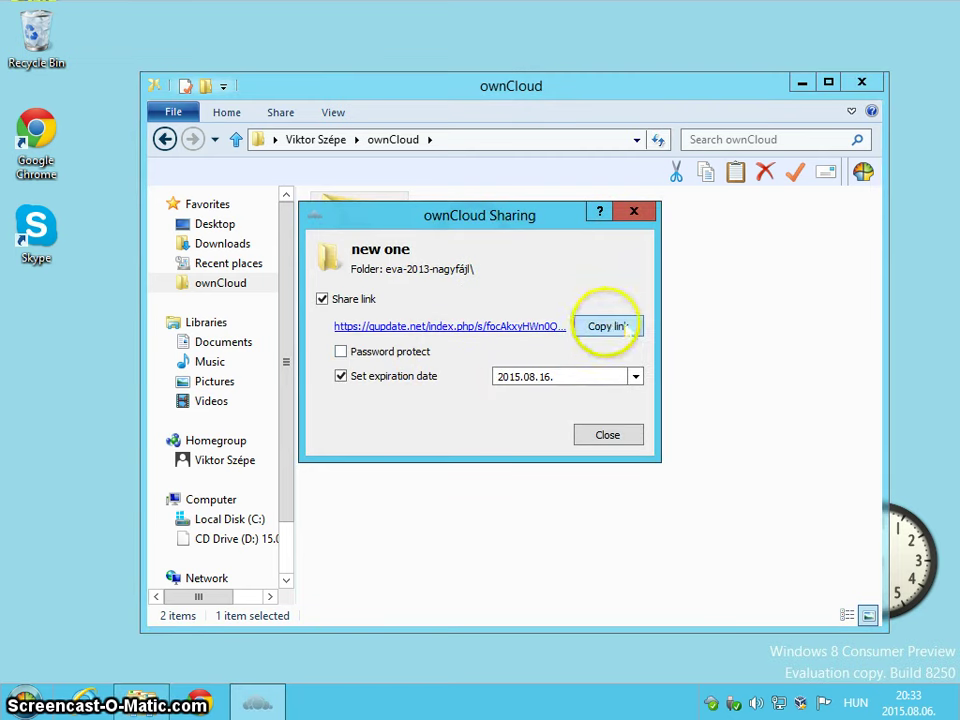
click(609, 434)
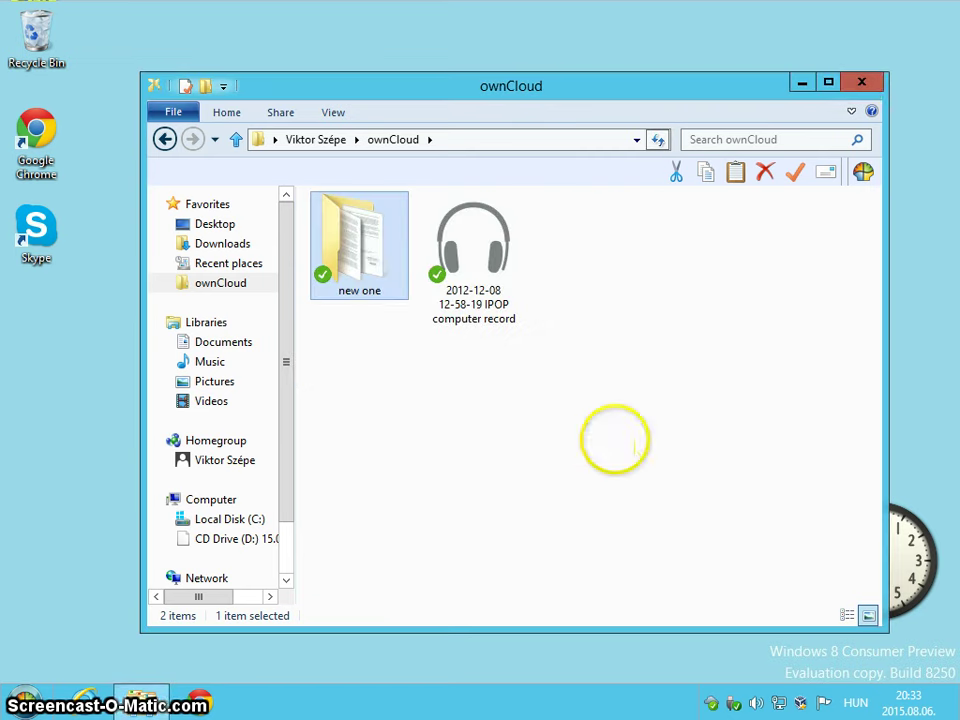
click(858, 82)
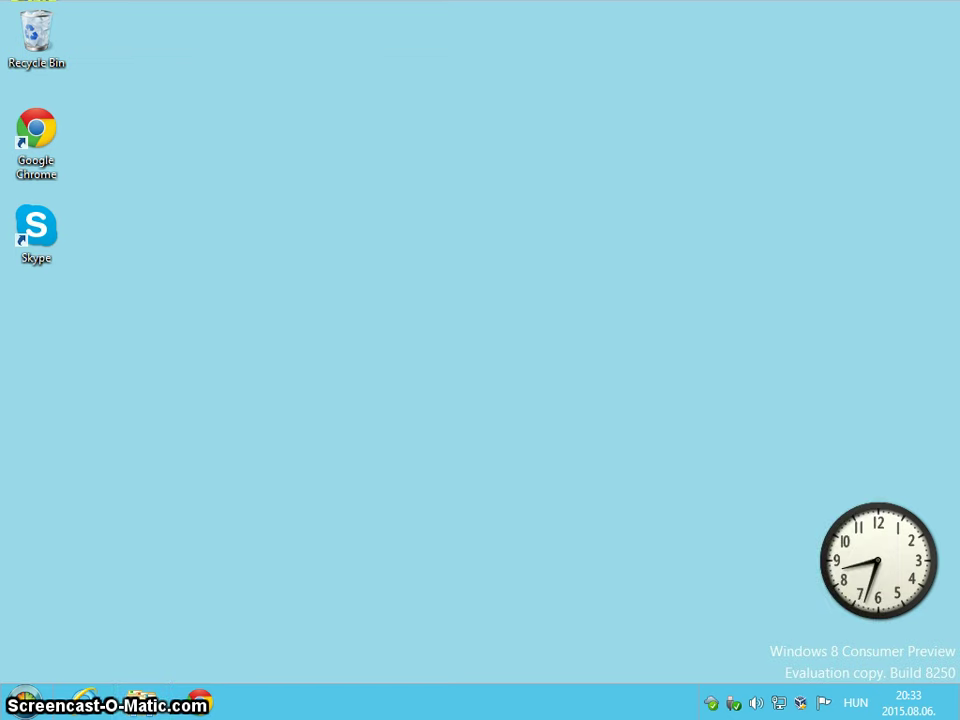
In Google Chrome, paste and go to the 'new one' folder's share link.
click(200, 702)
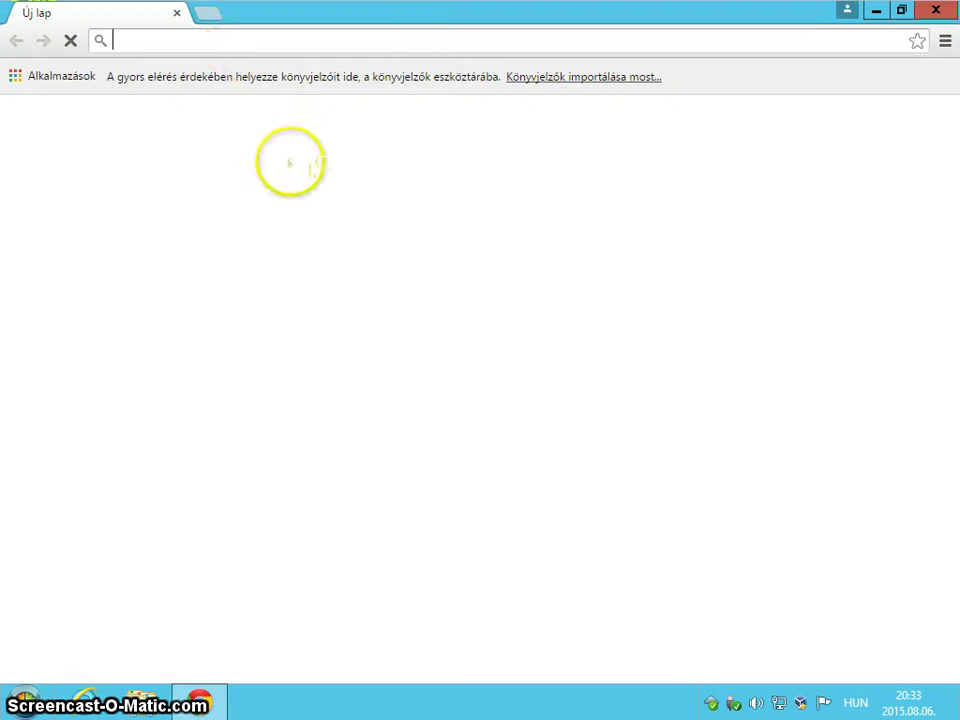
right_click(238, 44)
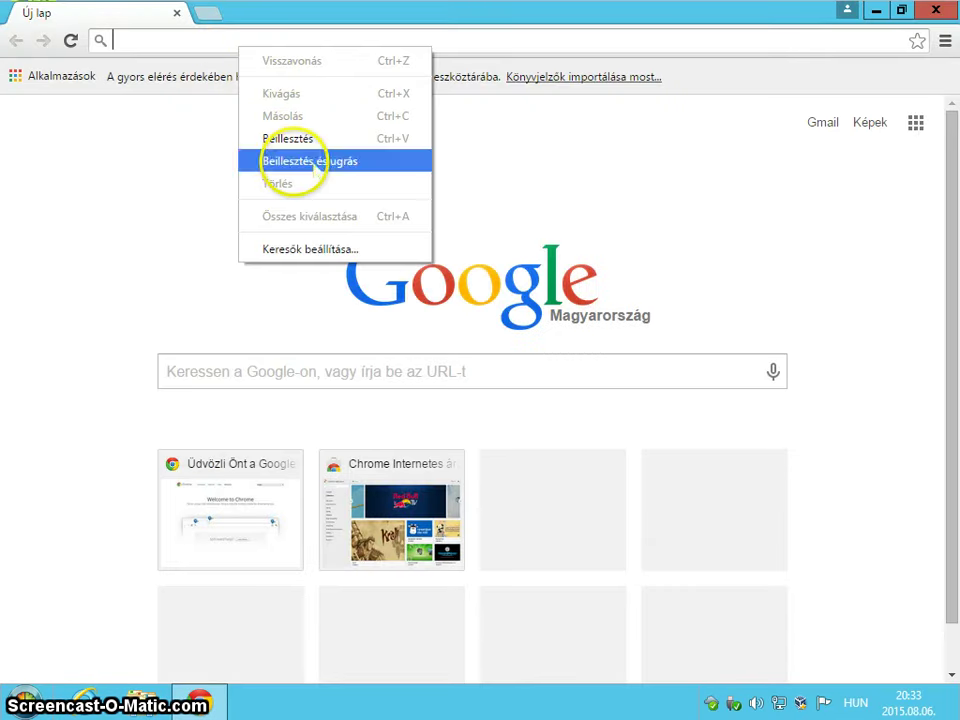
click(312, 162)
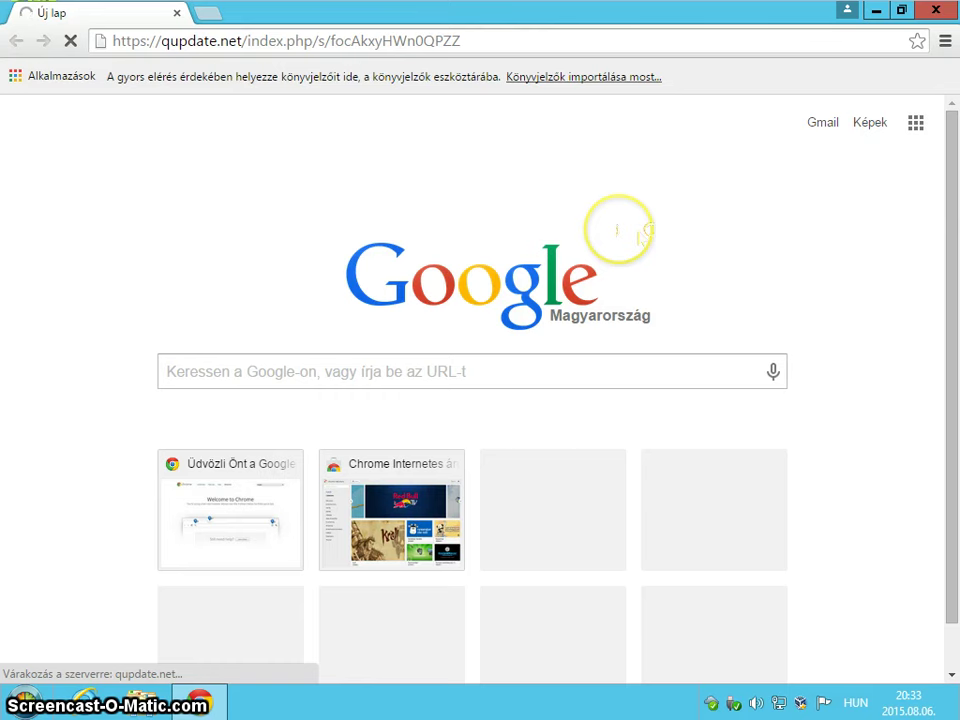